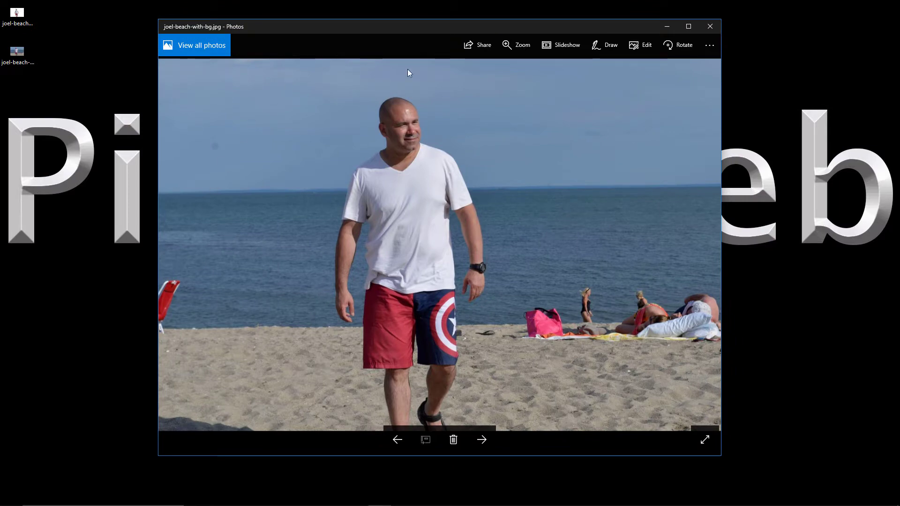
View the background-free version of the beach photo and close the photo viewer
left_click(397, 439)
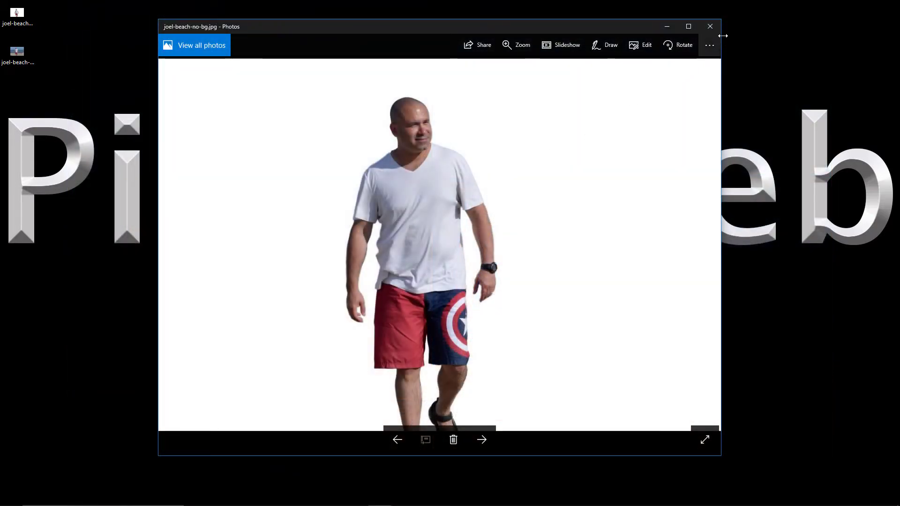
left_click(709, 27)
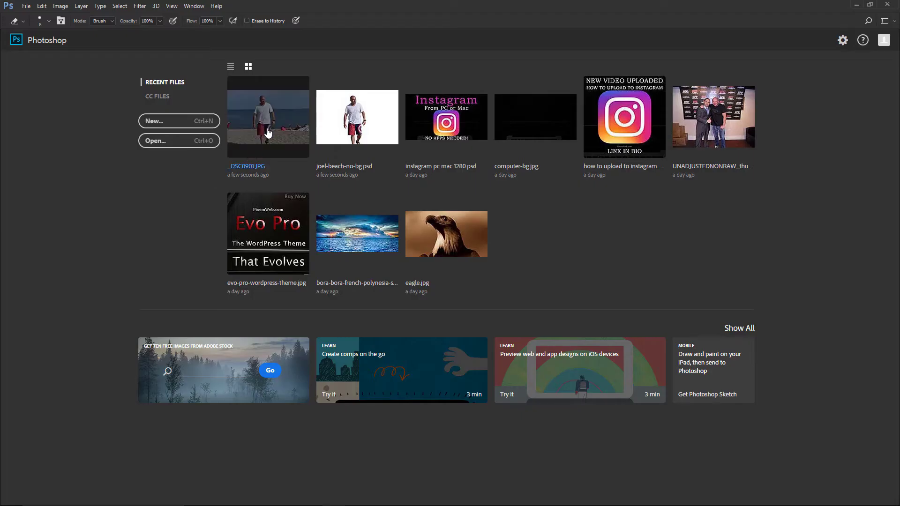
Switch to Photoshop and select the man's white T-shirt in _DSC0901.JPG using the Quick Selection tool with a 300-pixel brush
left_click(268, 134)
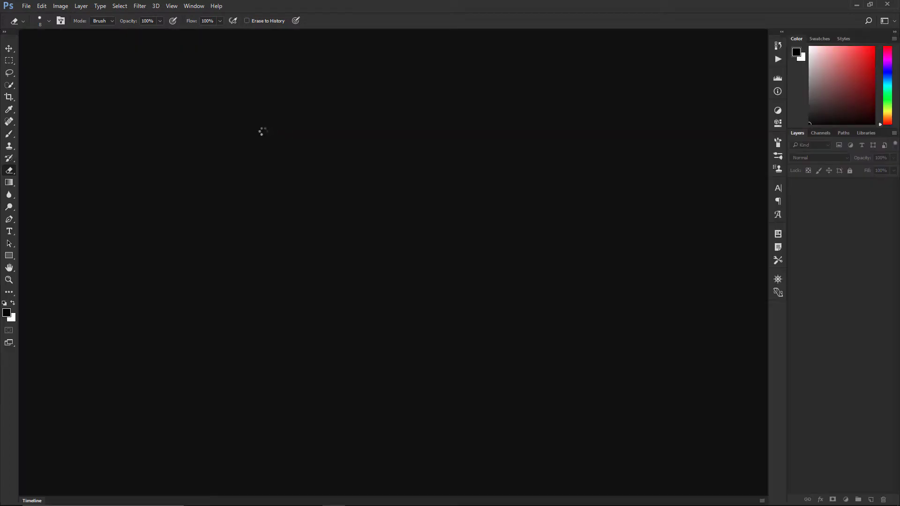
key("v")
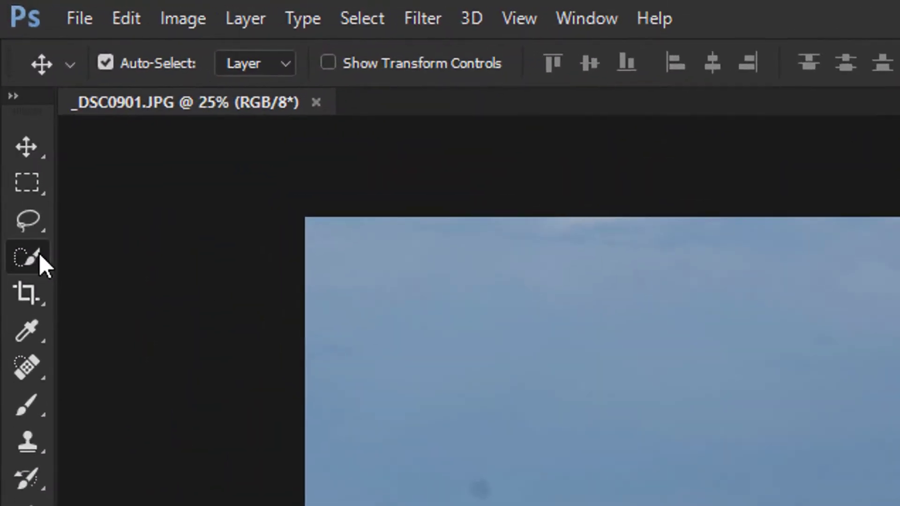
left_click(38, 253)
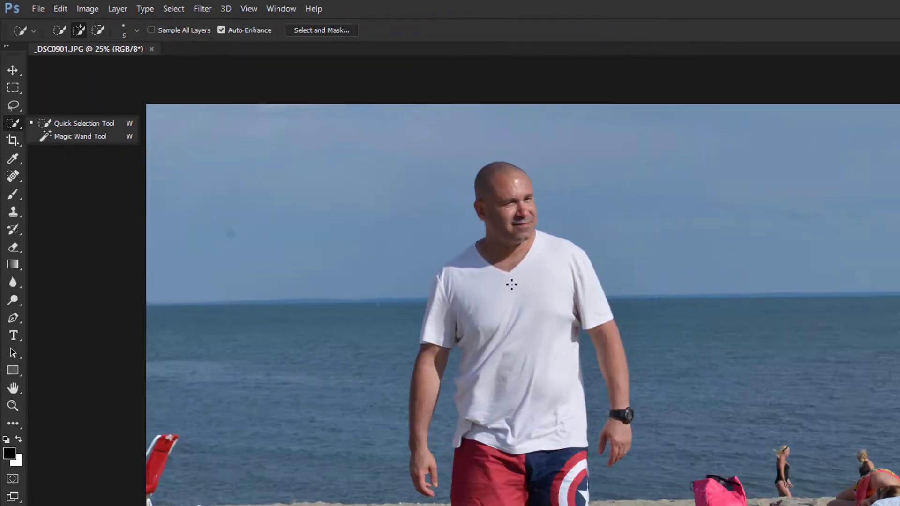
left_click(353, 197)
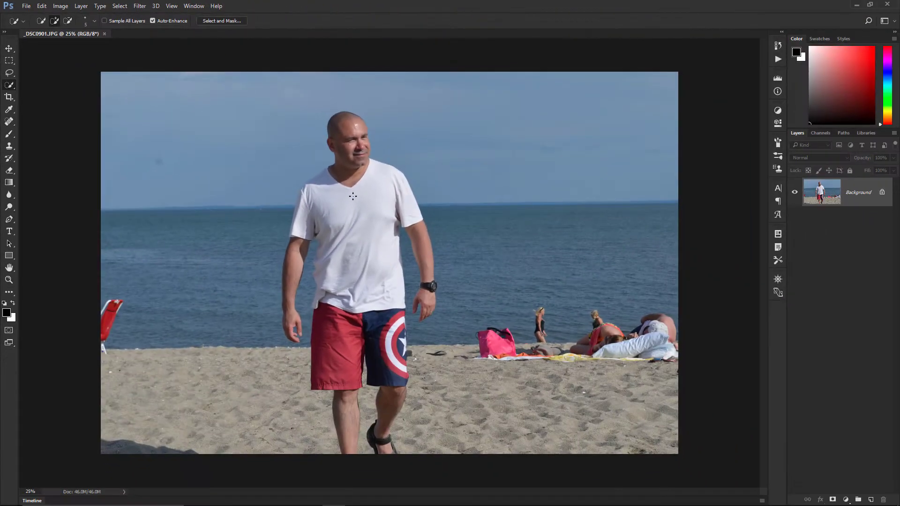
key("bracketright")
key("bracketright")
key("bracketright")
key("bracketright")
key("bracketright")
key("bracketright")
key("bracketright")
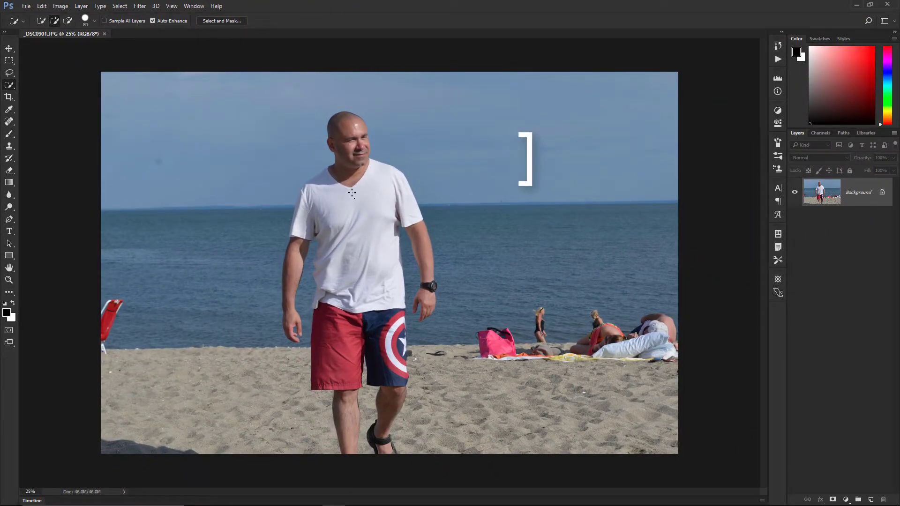
key("bracketright")
key("bracketright")
key("bracketright")
key("bracketright")
key("bracketright")
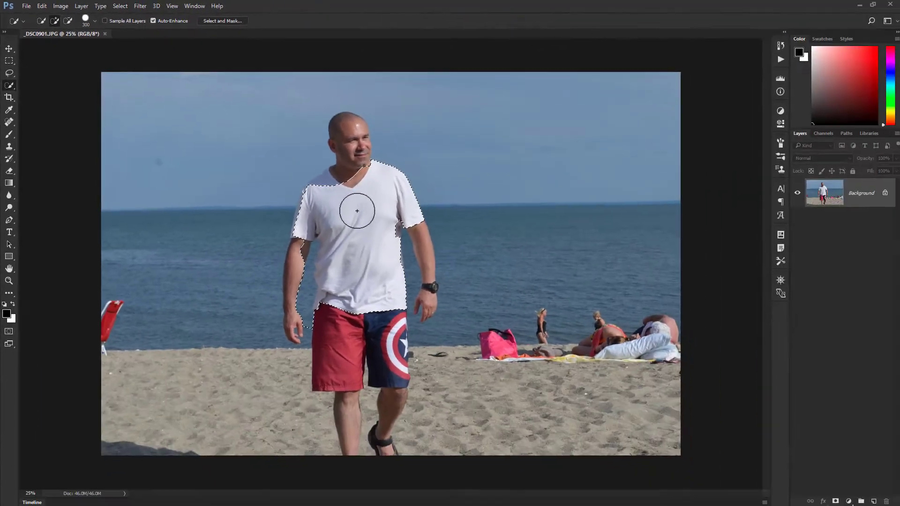
left_click_drag(357, 211, 352, 294)
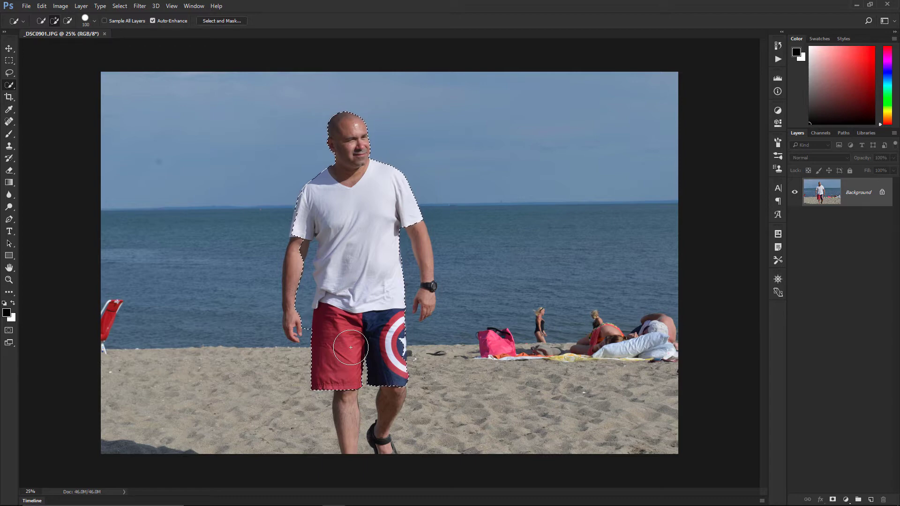
Reduce the brush size and add the man's legs and both arms to the selection
key("bracketleft")
key("bracketleft")
key("bracketleft")
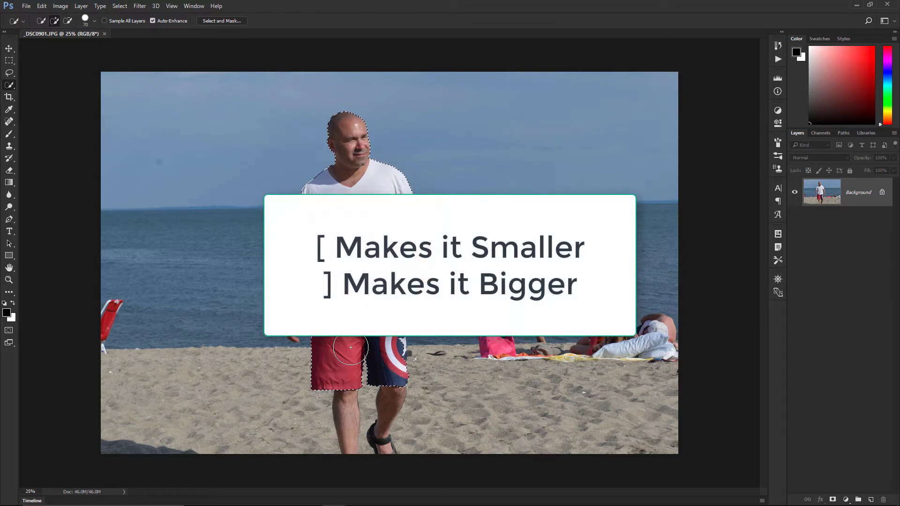
key("bracketright")
key("bracketright")
key("bracketright")
key("bracketright")
key("bracketright")
key("bracketleft")
key("bracketleft")
key("bracketleft")
key("bracketleft")
key("bracketleft")
key("bracketleft")
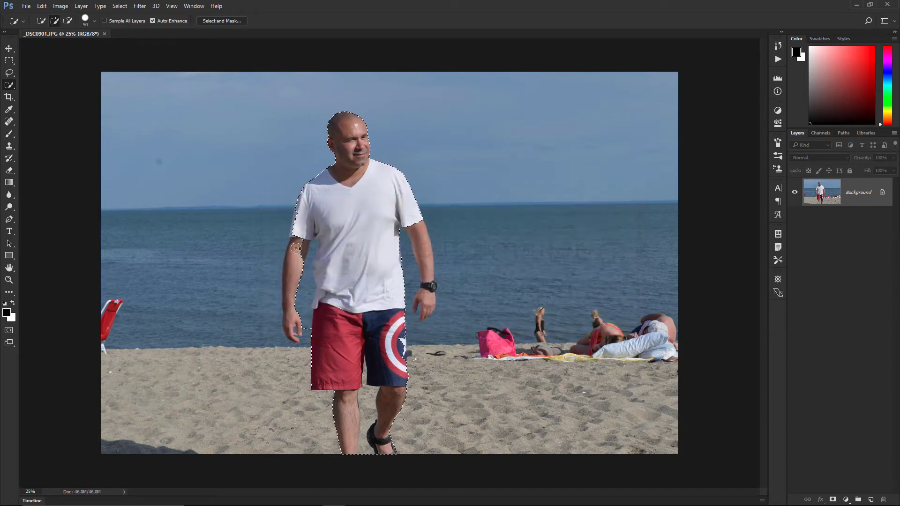
left_click_drag(296, 249, 294, 255)
left_click_drag(424, 304, 416, 234)
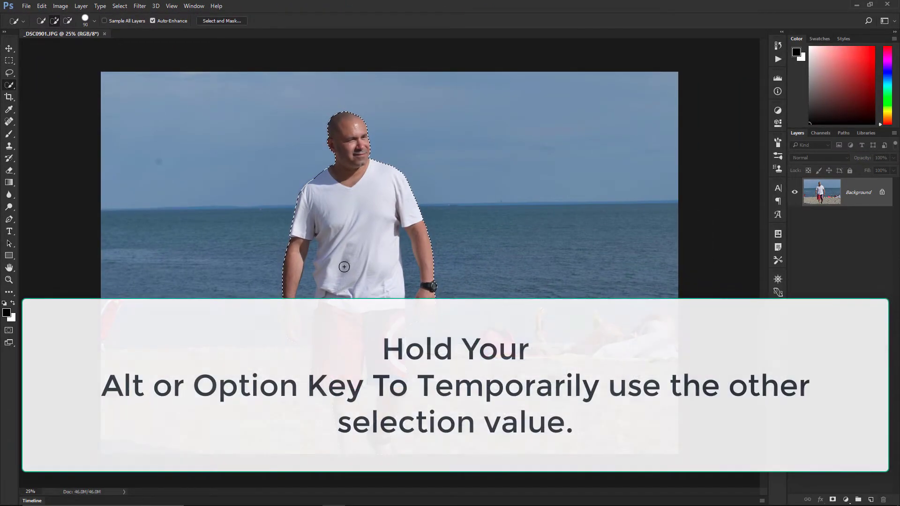
Subtract part of the water between the man's arms and torso from the selection
key("alt")
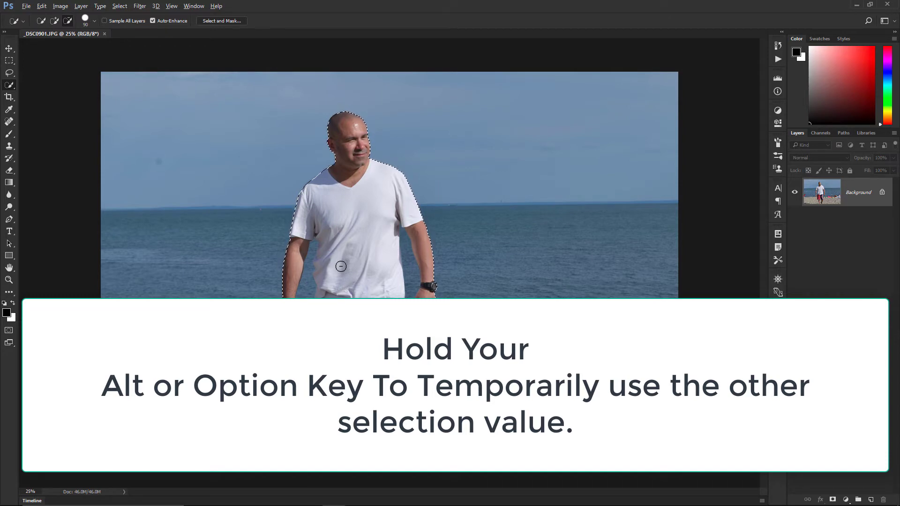
key("alt")
key("alt")
key("alt")
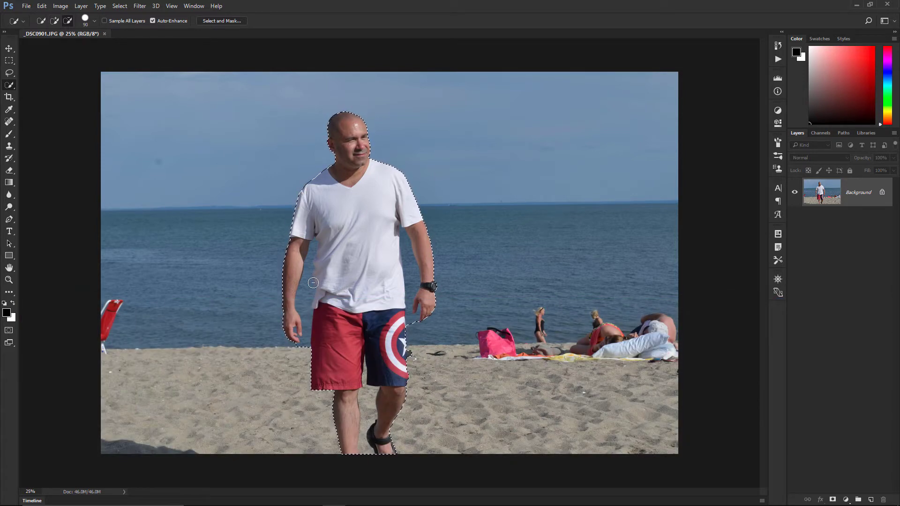
left_click(68, 22)
key("alt")
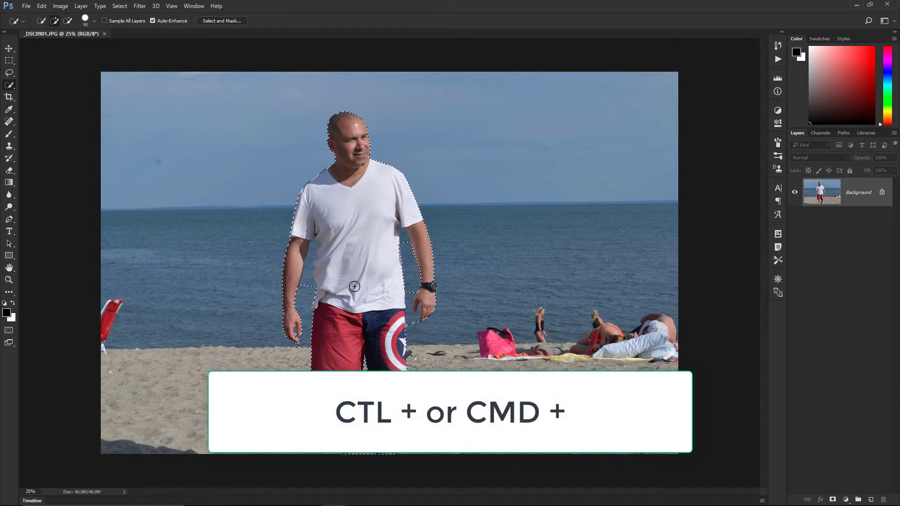
Subtract the remaining water between the torso and the arm without the watch from the selection
key("ctrl+plus")
key("ctrl+plus")
key("ctrl+plus")
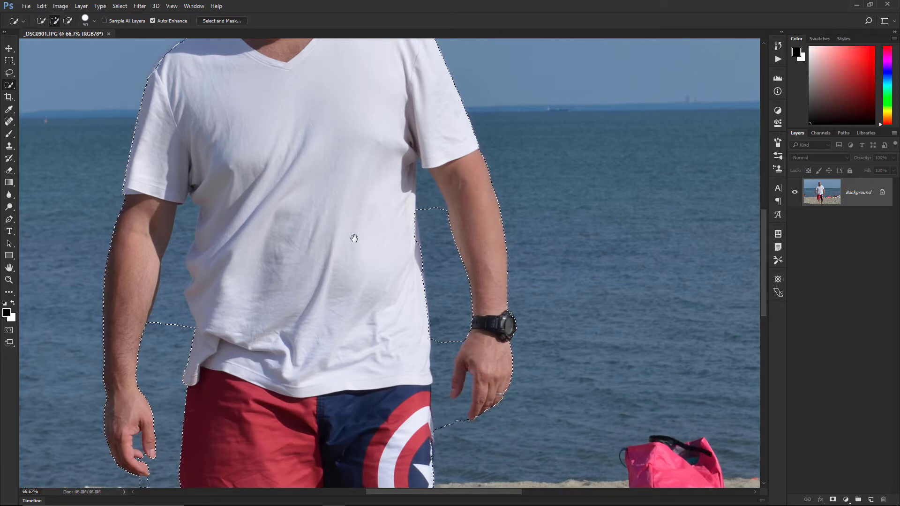
left_click_drag(353, 238, 389, 112)
left_click_drag(357, 274, 349, 128)
left_click_drag(307, 307, 381, 376)
left_click_drag(388, 117, 388, 242)
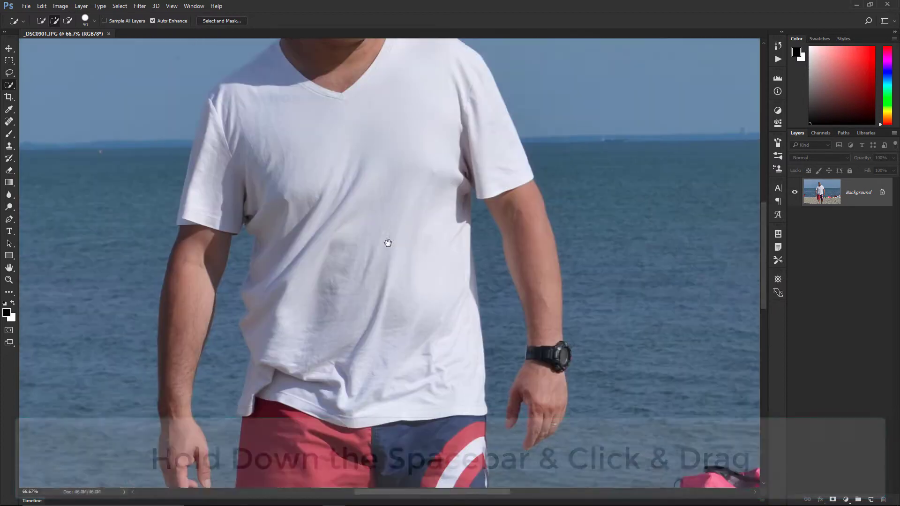
left_click_drag(388, 243, 419, 247)
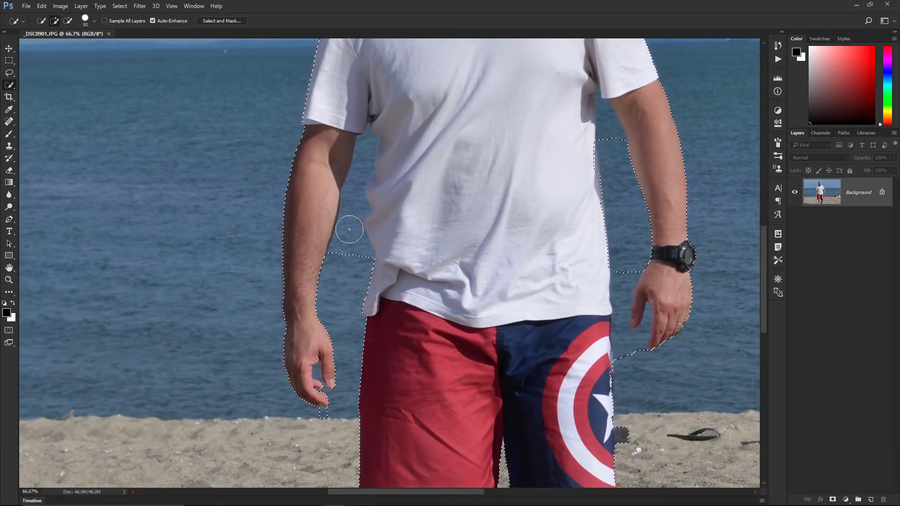
key("alt")
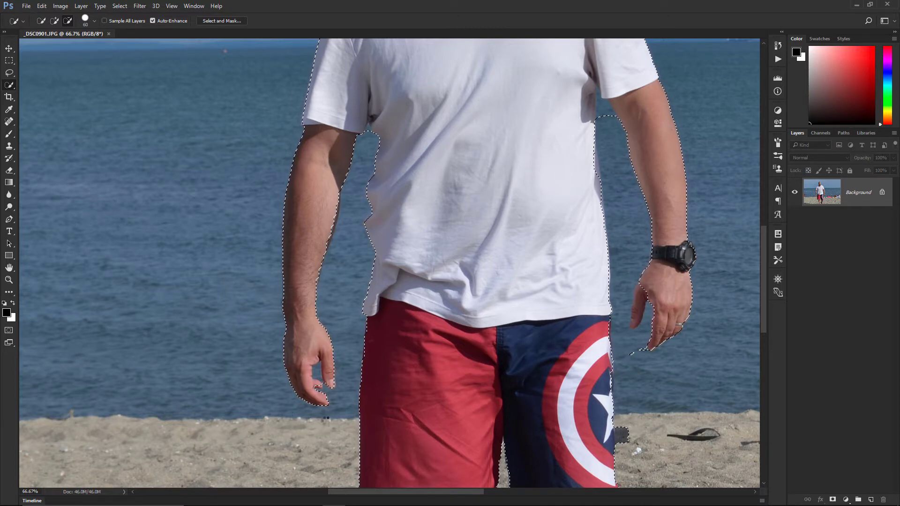
left_click(364, 295, "alt")
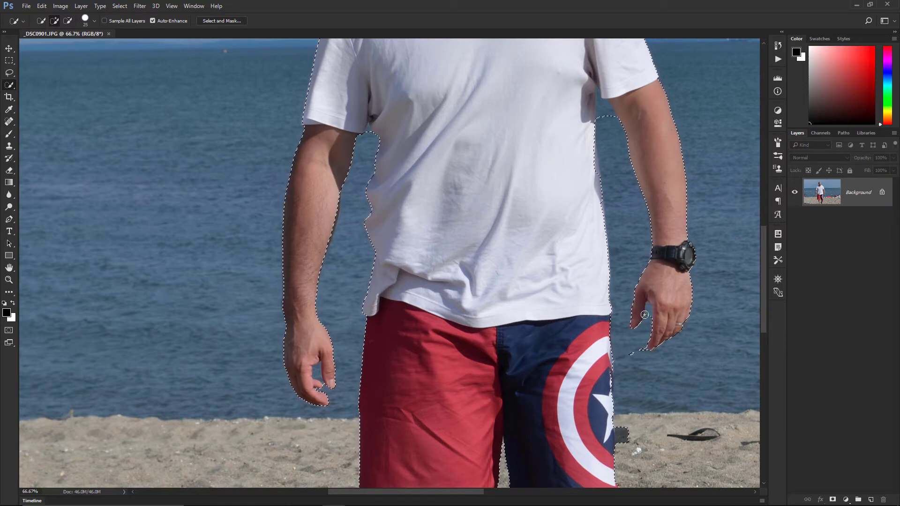
Subtract the water around the fingers of the watch hand and the dark patch of sand beside the shorts
key("alt")
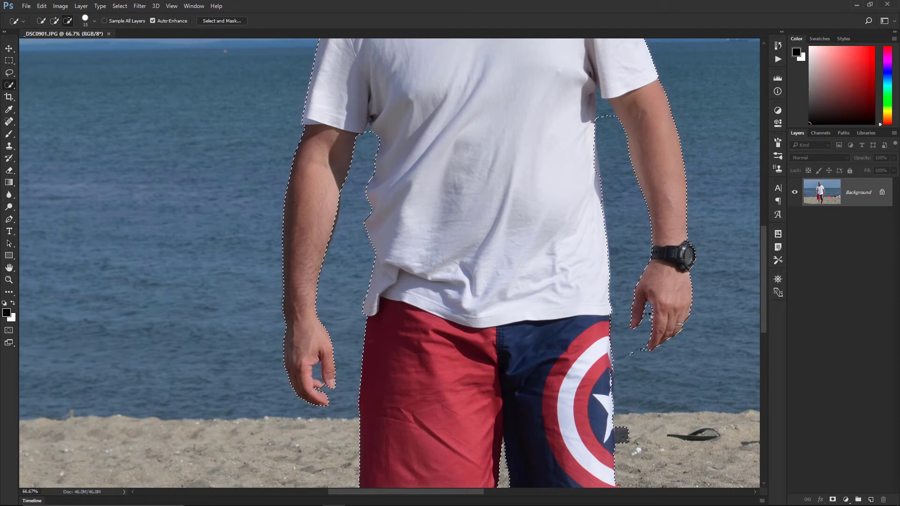
key("alt")
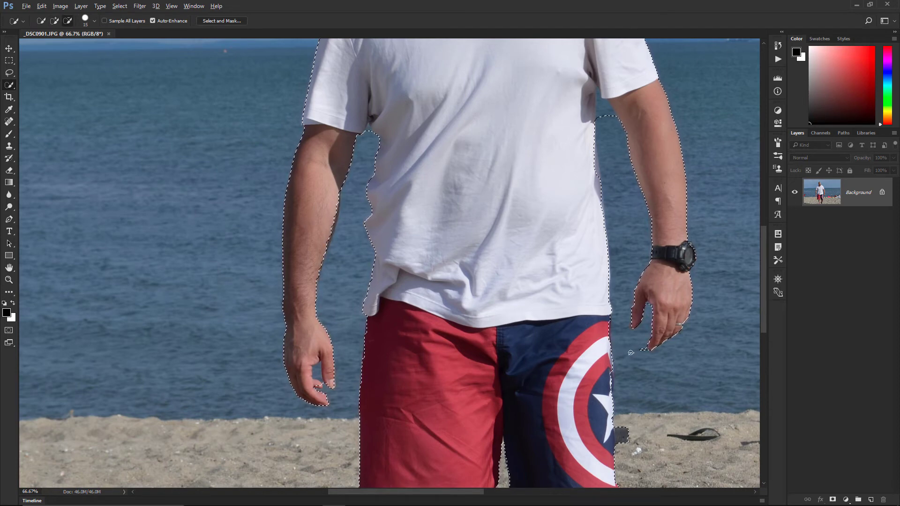
key("alt")
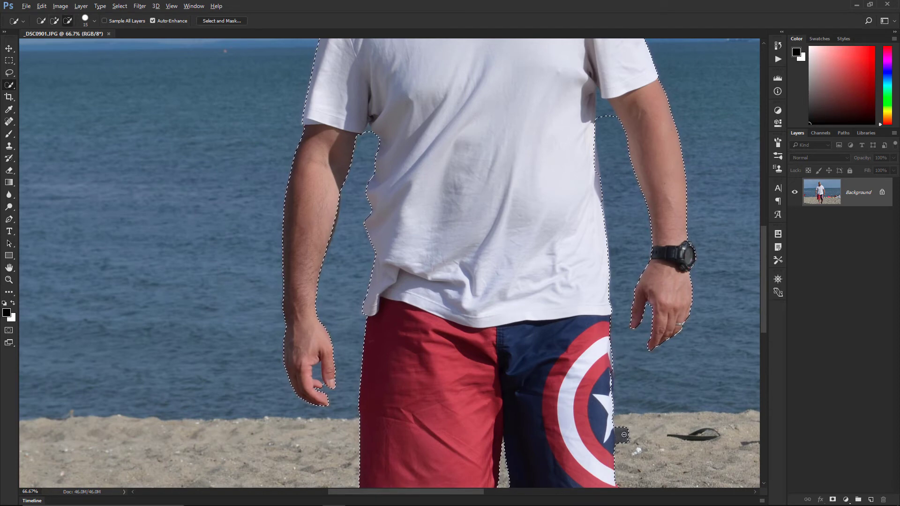
left_click(624, 434, "alt")
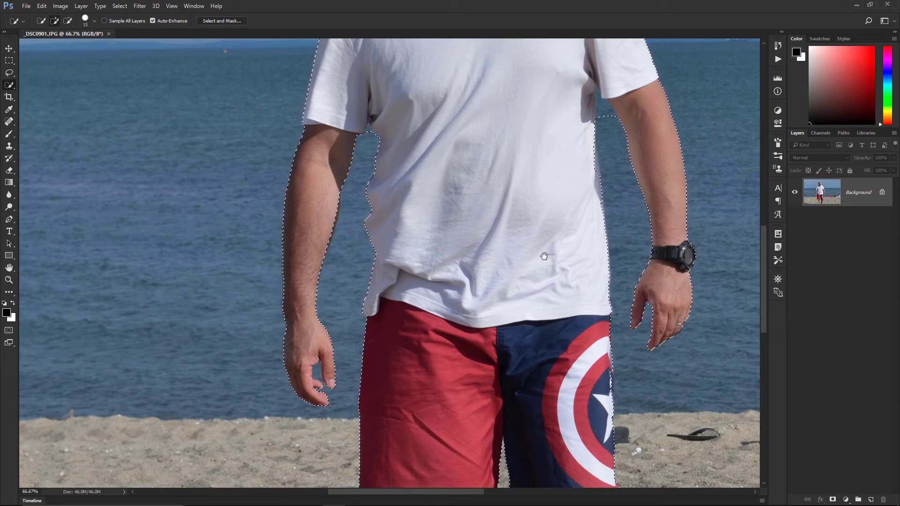
Refine the selection under the armpit on the watch side by subtracting the leftover water
left_click_drag(544, 256, 519, 424)
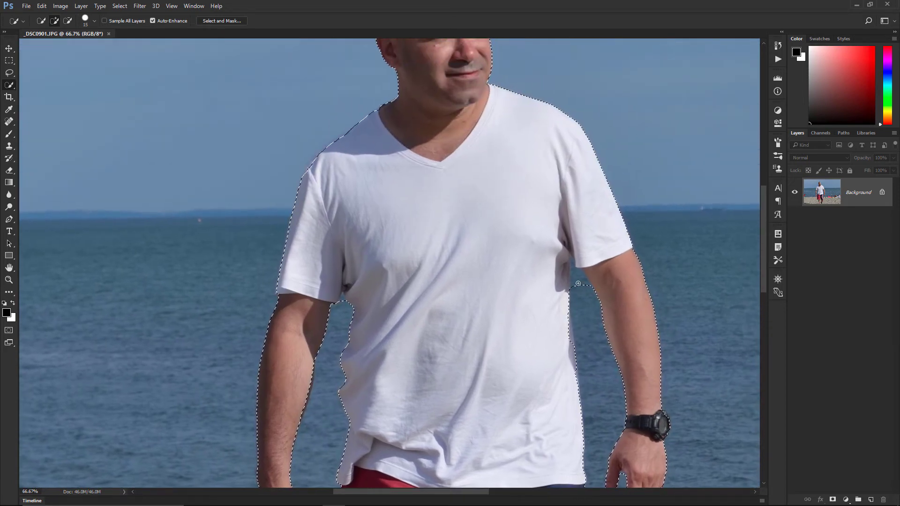
left_click(578, 283, "alt")
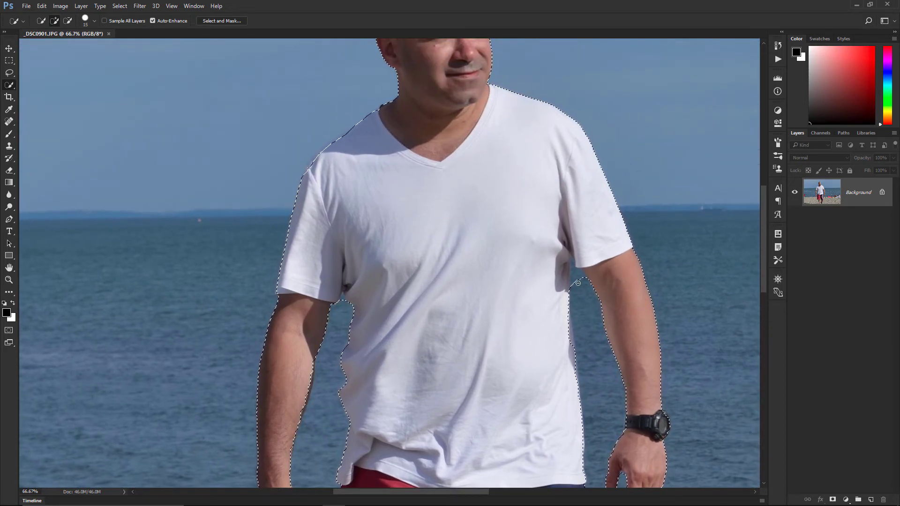
left_click(577, 281, "alt")
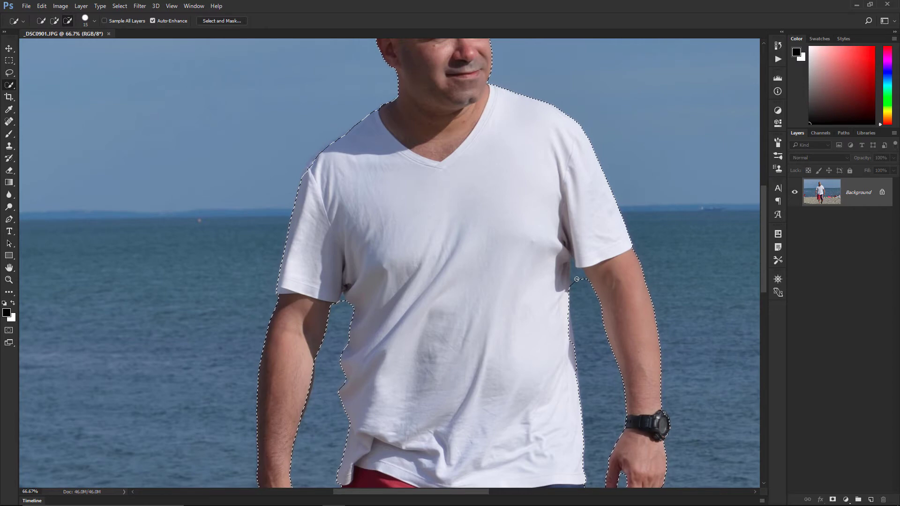
left_click(577, 280, "alt")
left_click(575, 276, "alt")
Subtract the small wedge of water under the other armpit at 300% zoom with a smaller brush
scroll(389, 318, "up", 4)
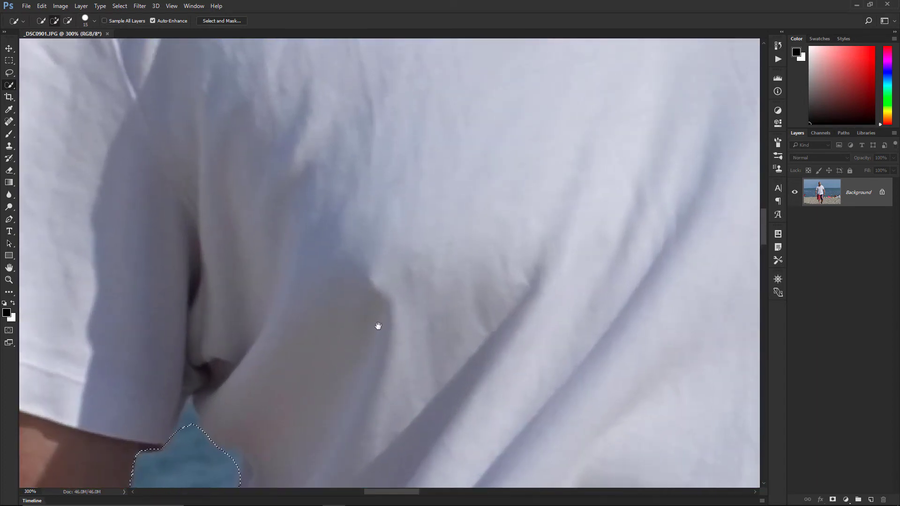
left_click_drag(378, 325, 482, 267)
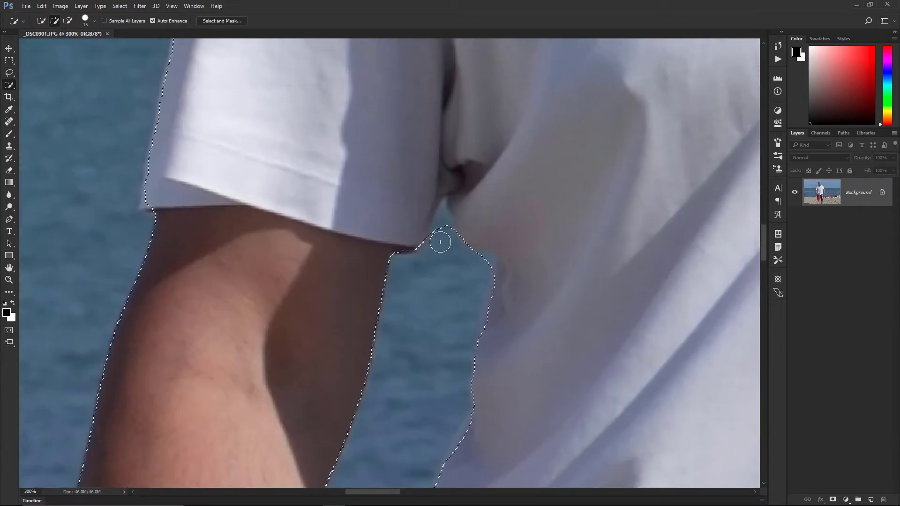
key("bracketleft")
key("bracketleft")
key("bracketleft")
left_click(443, 228, "alt")
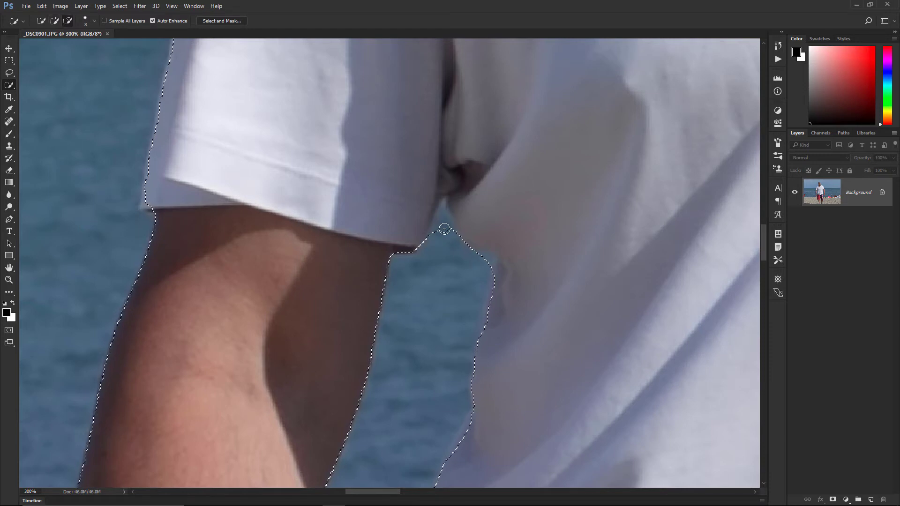
left_click(445, 219, "alt")
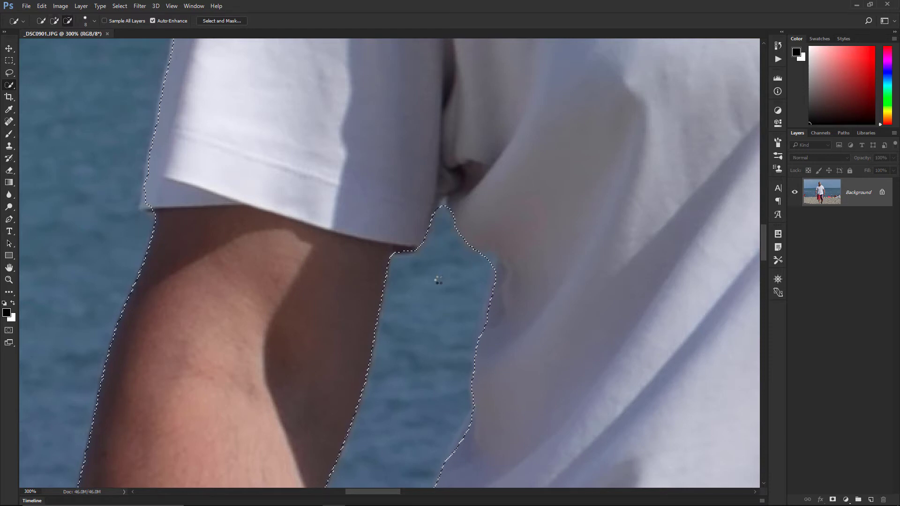
Add the missing strip of shirt along the shoulder on the side without the watch to the selection
left_click_drag(253, 271, 449, 334)
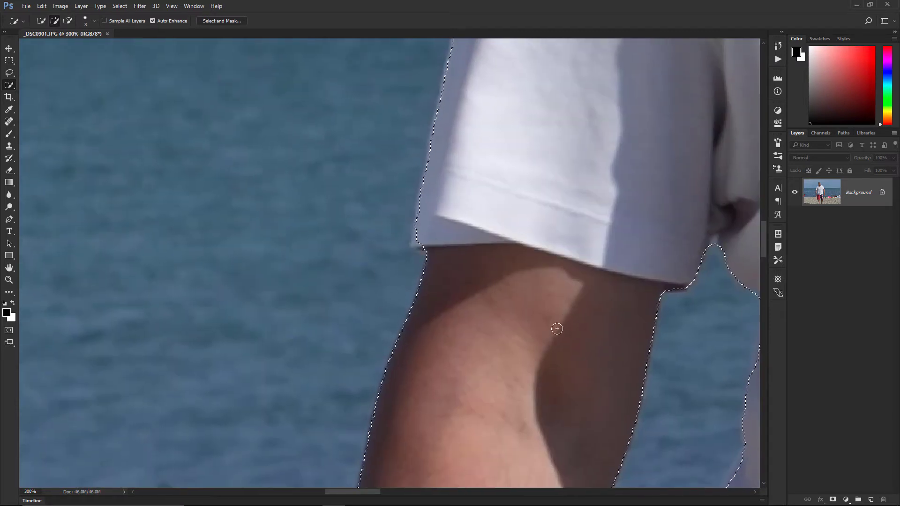
left_click_drag(523, 317, 275, 309)
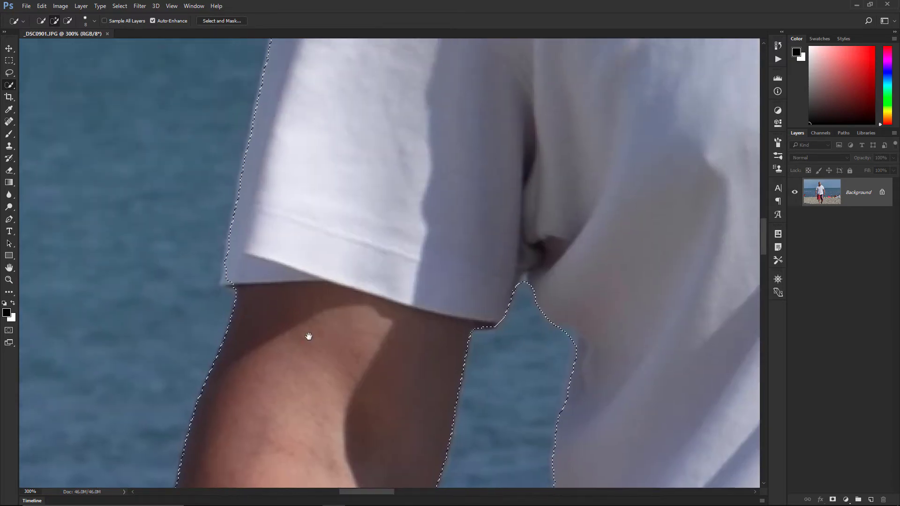
left_click_drag(320, 153, 456, 345)
left_click_drag(518, 223, 419, 351)
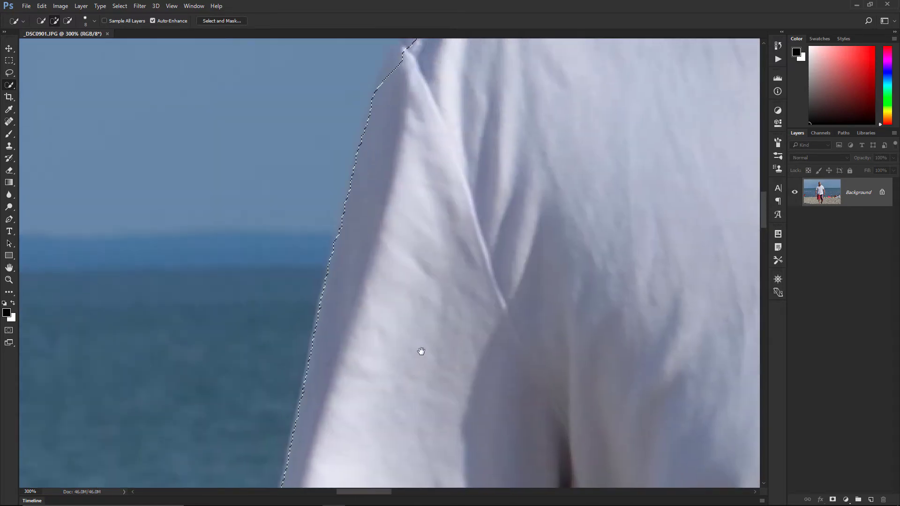
left_click_drag(464, 185, 316, 341)
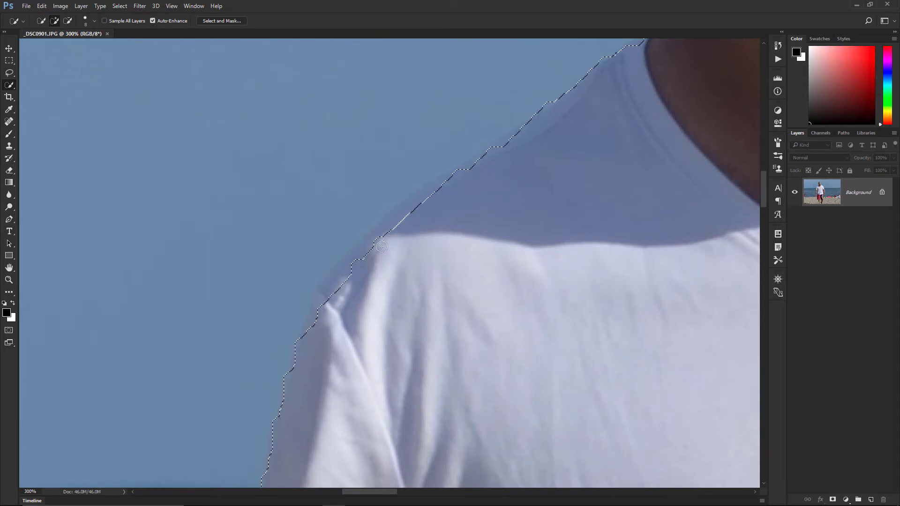
left_click_drag(337, 293, 315, 334)
left_click_drag(517, 215, 433, 407)
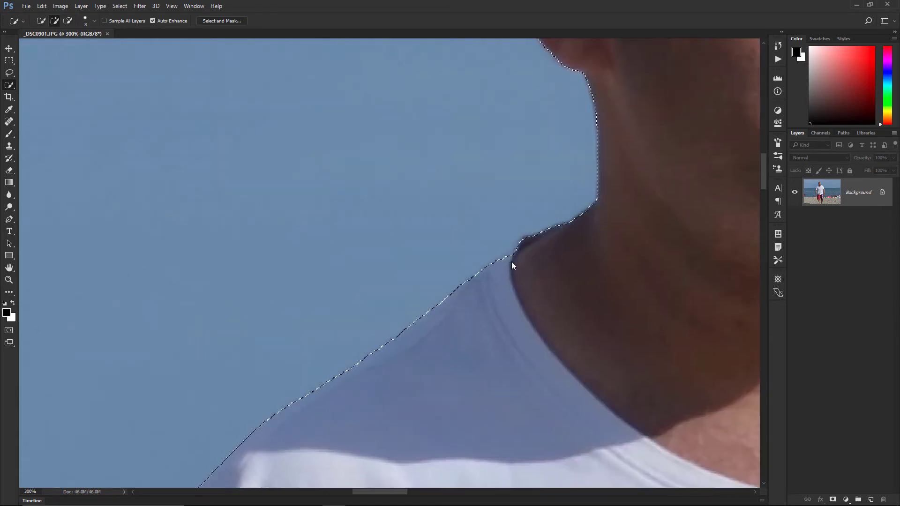
Subtract the narrow wedge of water between the sleeve and torso under the armpit on the watch side
left_click_drag(512, 261, 35, 96)
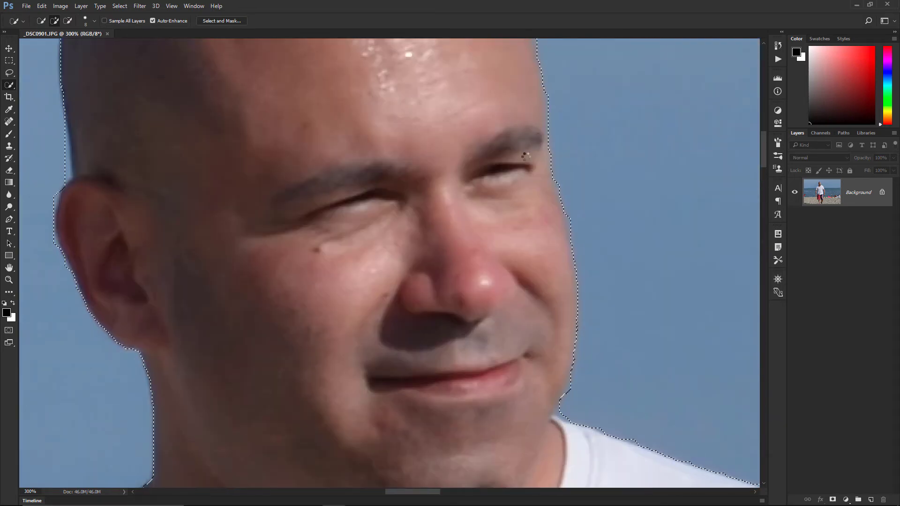
left_click_drag(514, 459, 466, 176)
left_click_drag(647, 468, 220, 40)
left_click_drag(398, 389, 380, 165)
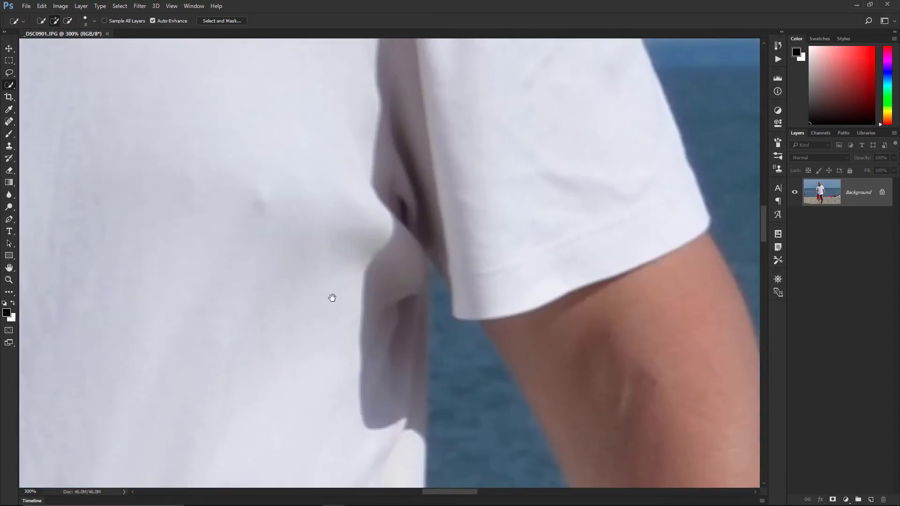
left_click_drag(331, 297, 354, 209)
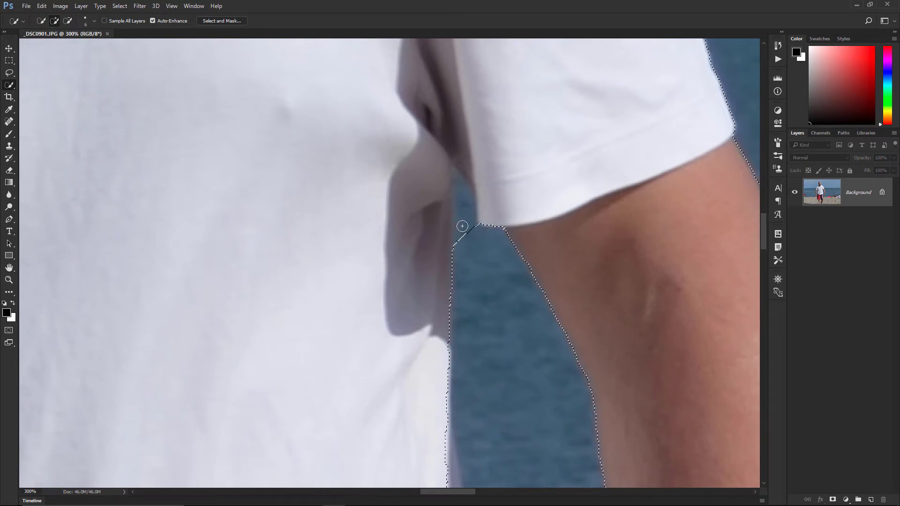
left_click(462, 227, "alt")
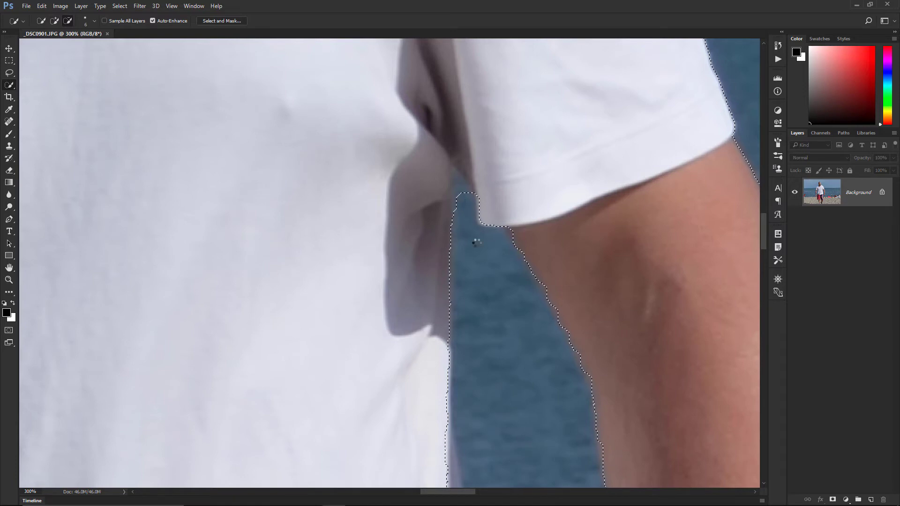
Add the missing shaded strip of the shirt's side facing the watch arm to the selection
left_click_drag(651, 398, 392, 42)
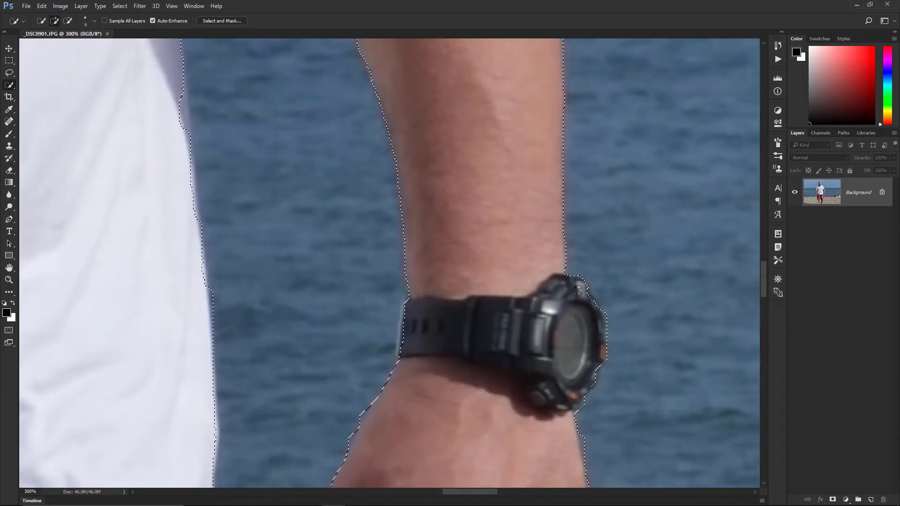
left_click_drag(534, 408, 579, 14)
left_click(432, 170, "alt")
mouse_move(423, 42)
left_mouse_down()
mouse_move(462, 319)
mouse_move(456, 401)
left_mouse_up()
scroll(629, 322, "up", 10)
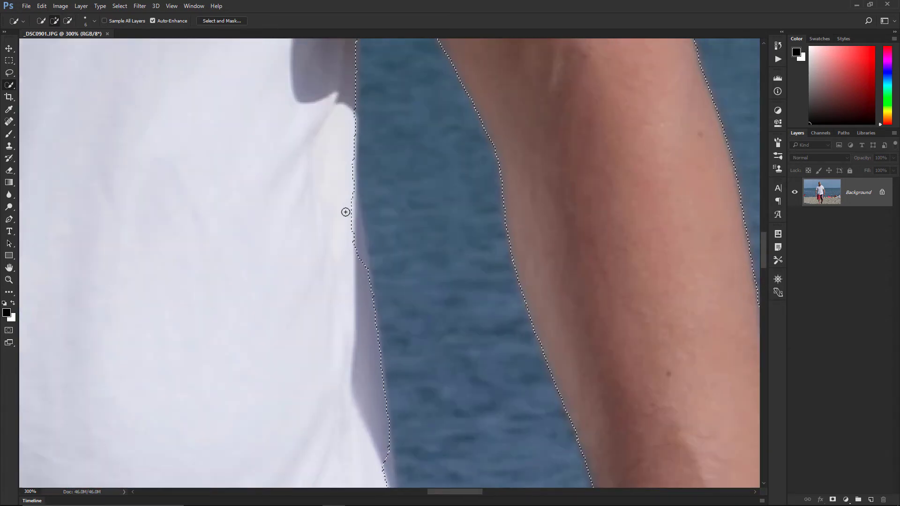
scroll(310, 347, "up", 2)
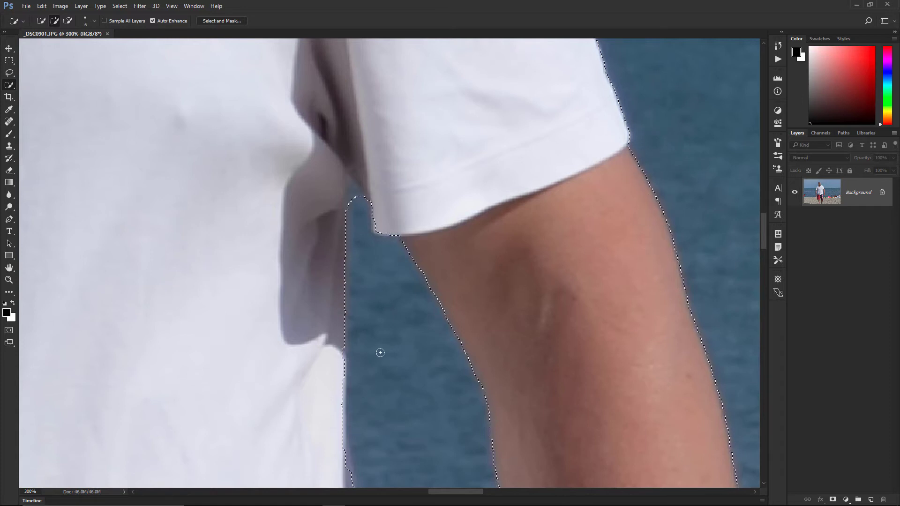
left_click_drag(357, 402, 384, 249)
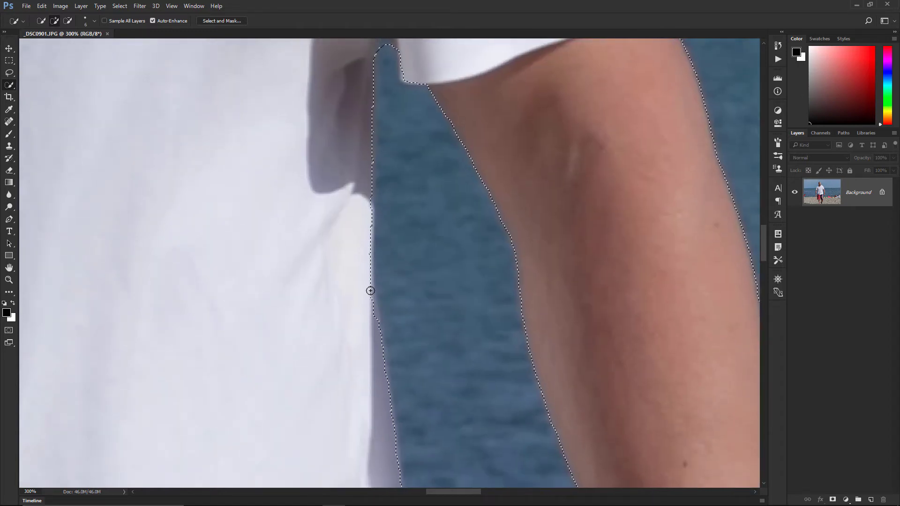
Add the missing edge of the shorts beside the star emblem to the selection
scroll(416, 224, "down", 10)
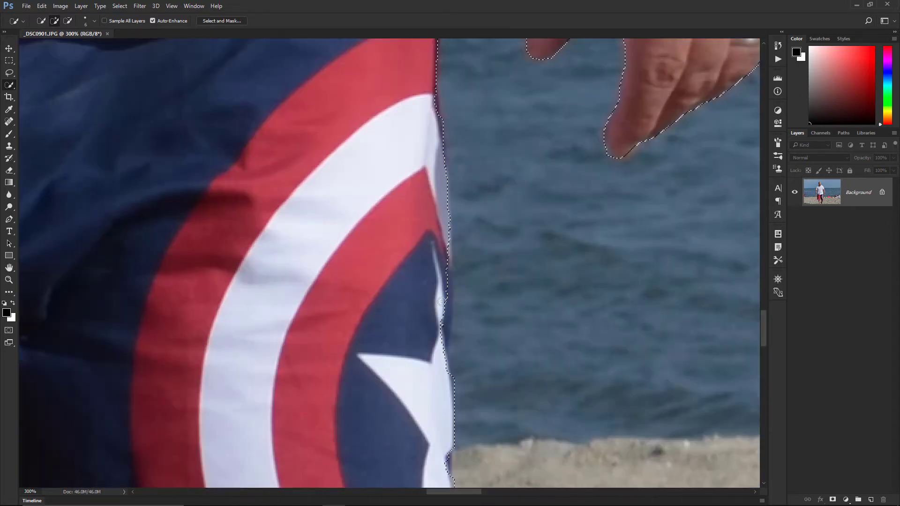
left_click_drag(431, 304, 441, 341)
scroll(434, 314, "down", 5)
key("alt")
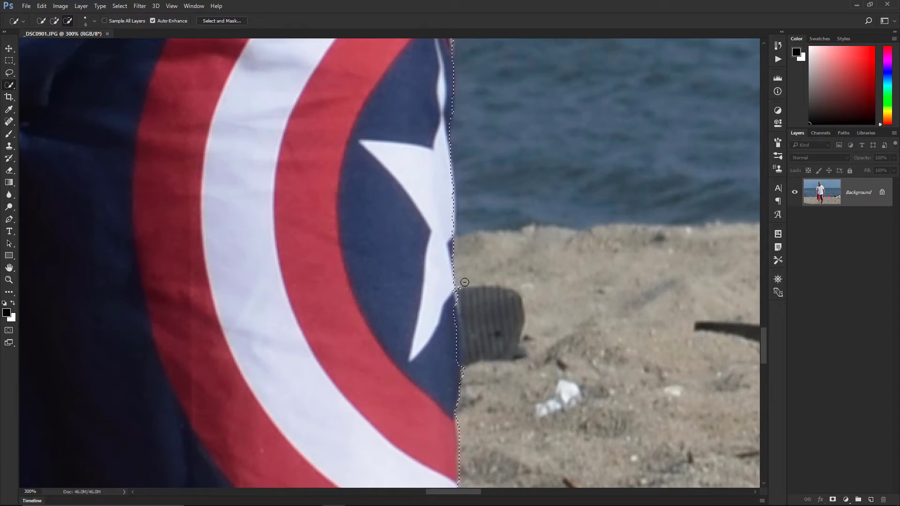
Subtract the sand between the front lower leg and the black sandal from the selection
scroll(406, 306, "down", 10)
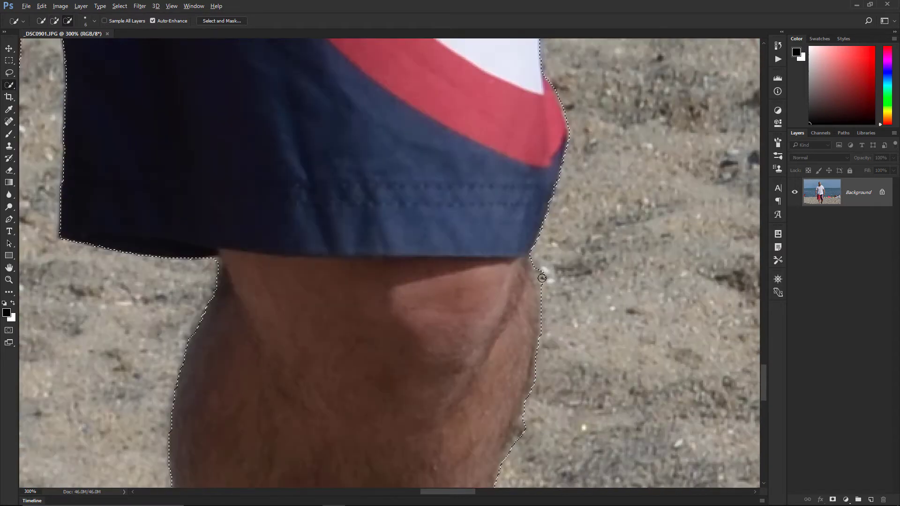
scroll(538, 277, "down", 3)
scroll(518, 211, "down", 5)
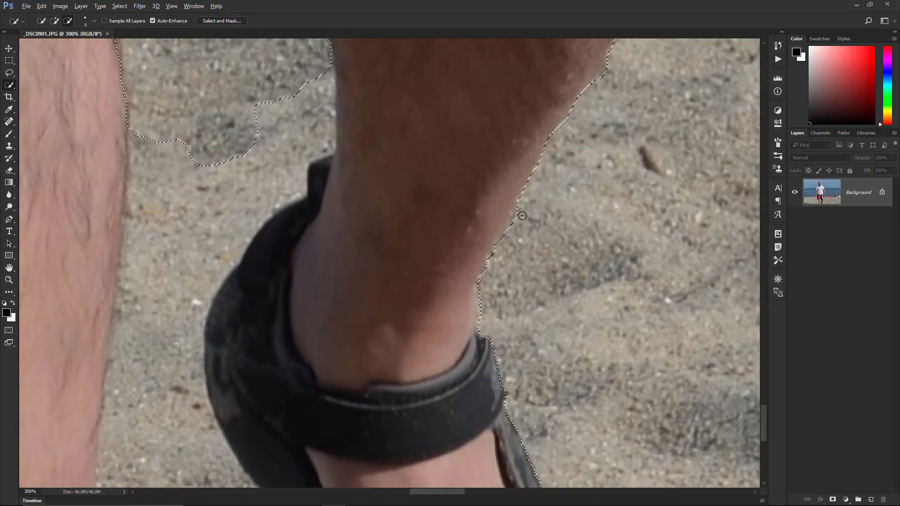
scroll(366, 220, "left", 5)
scroll(463, 187, "down", 8)
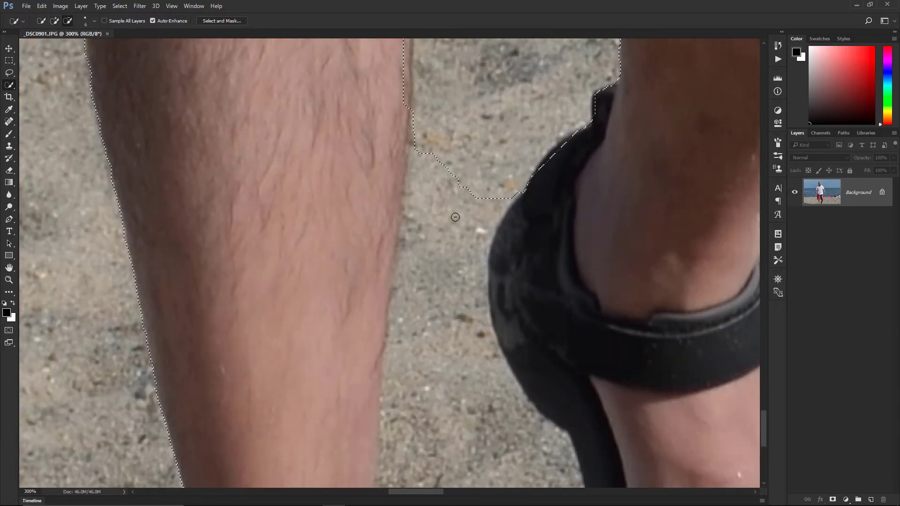
scroll(328, 295, "up", 5)
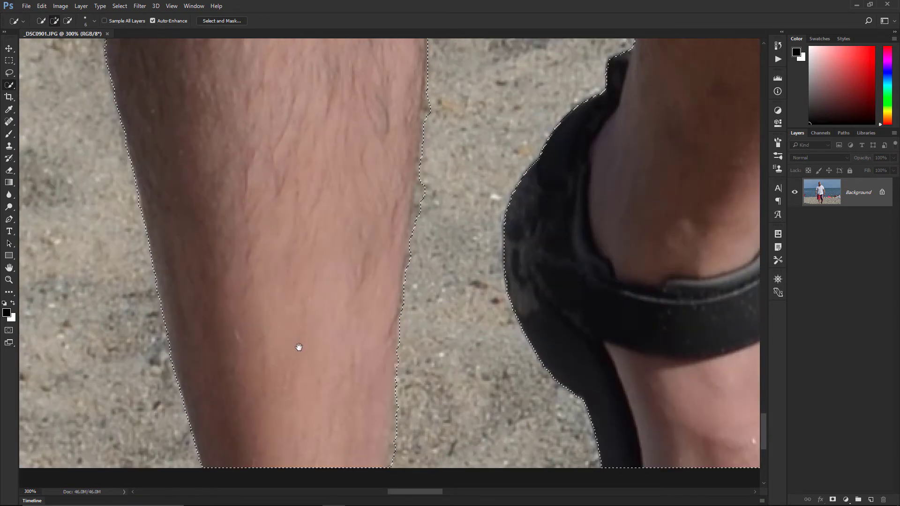
Trim the selection along the knee and the hem of the red shorts leg by subtracting the leftover sand
left_click_drag(323, 182, 327, 307)
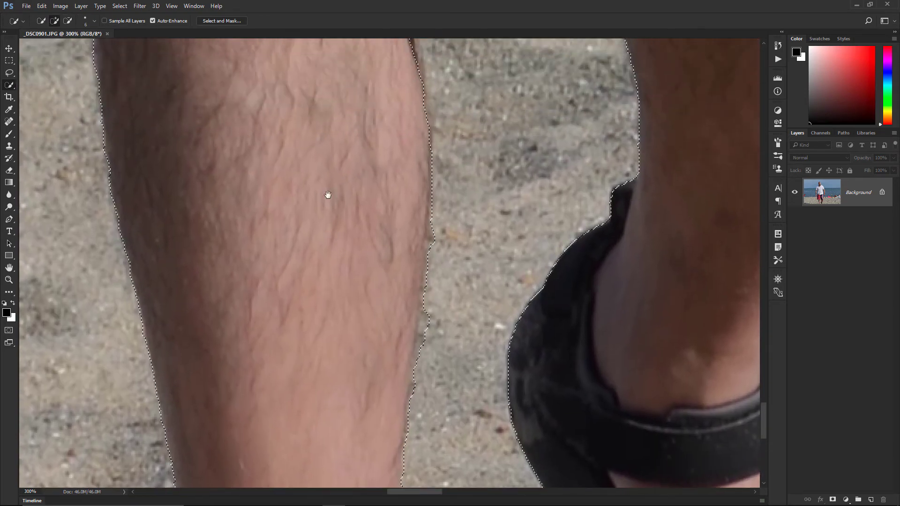
left_click_drag(328, 195, 382, 341)
mouse_move(266, 64)
left_mouse_down()
mouse_move(304, 239)
mouse_move(322, 236)
left_mouse_up()
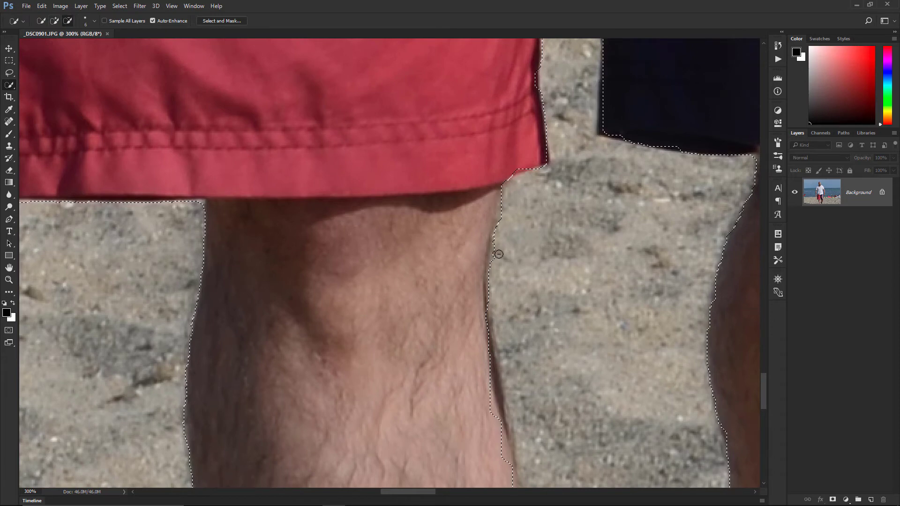
left_click_drag(392, 176, 580, 269)
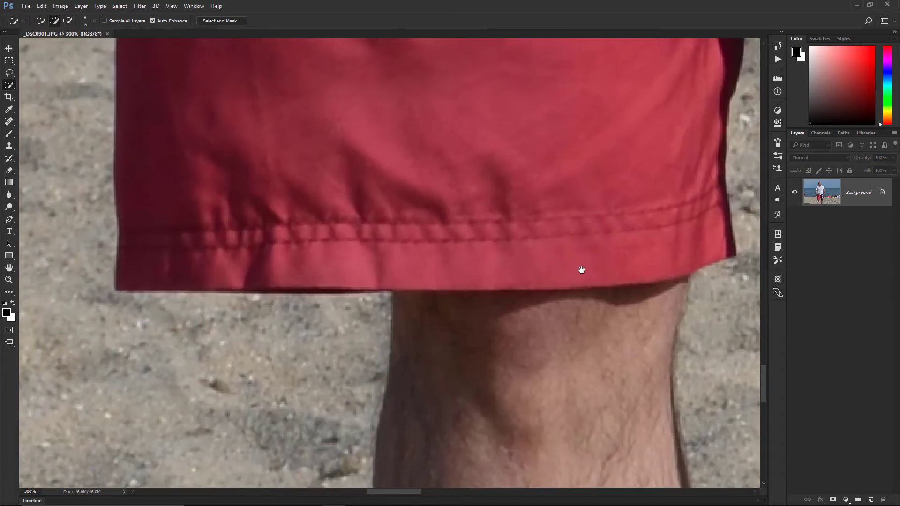
left_click(212, 299, "alt")
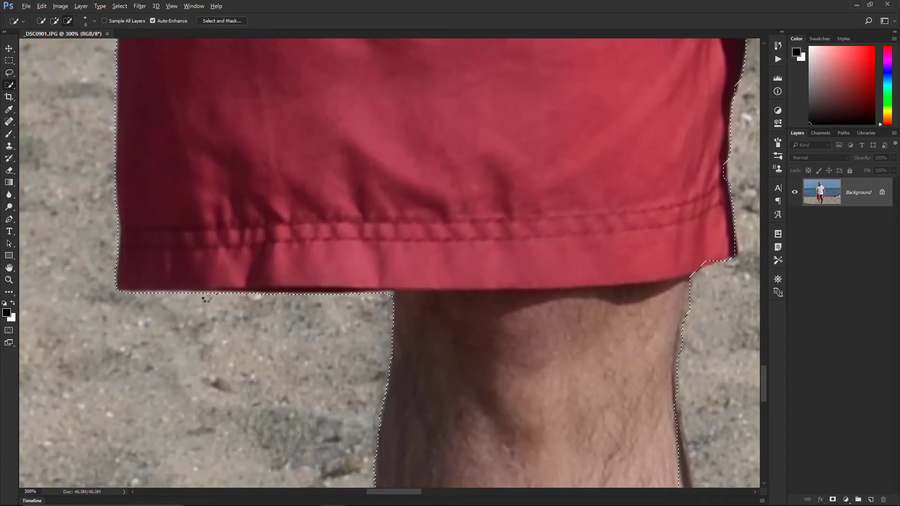
Add the missing bits of the thumb and curled fingertip on the hand without the watch to the selection
left_click_drag(164, 230, 287, 396)
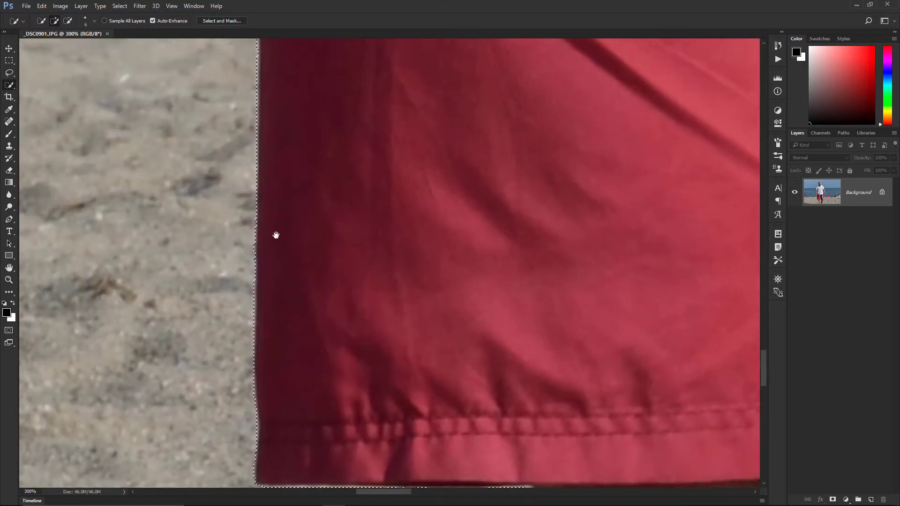
left_click_drag(276, 235, 341, 469)
left_click_drag(268, 316, 248, 212)
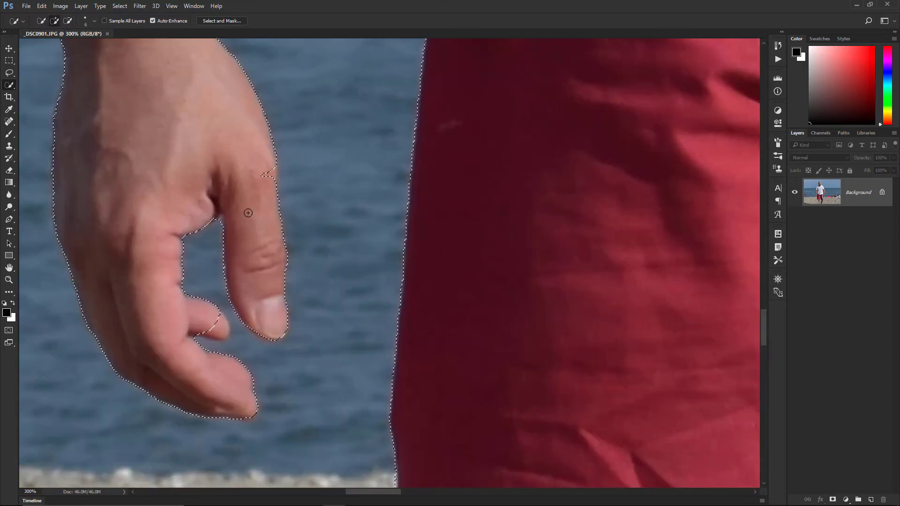
left_click(217, 331)
left_click_drag(219, 318, 200, 318)
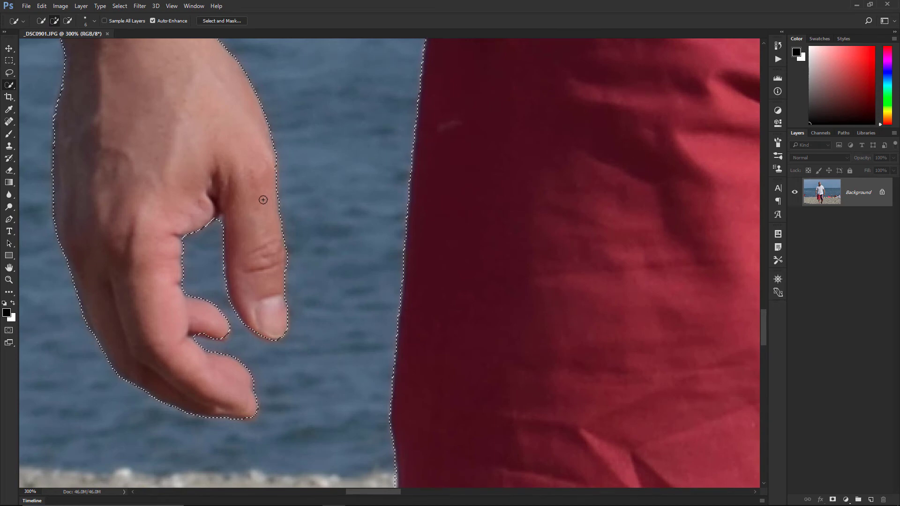
Add the missing shaded edge of the forearm without the watch to the selection
left_click_drag(262, 200, 331, 373)
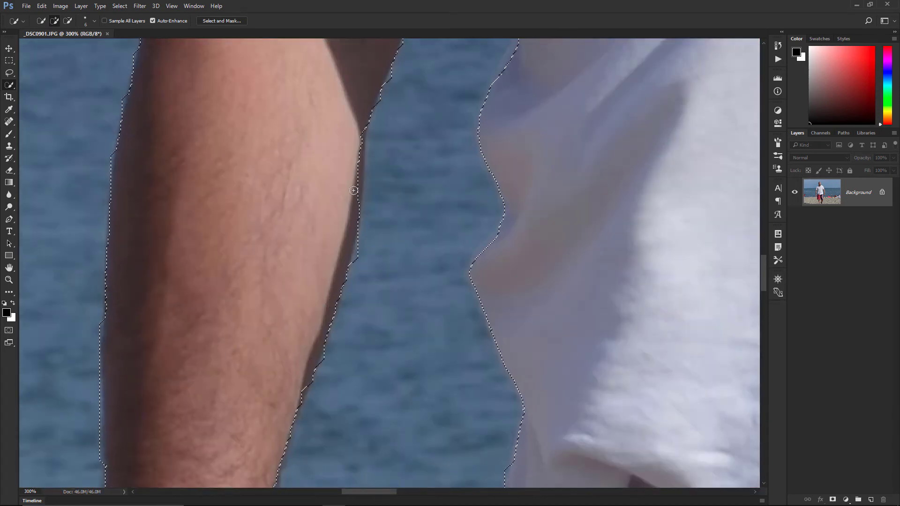
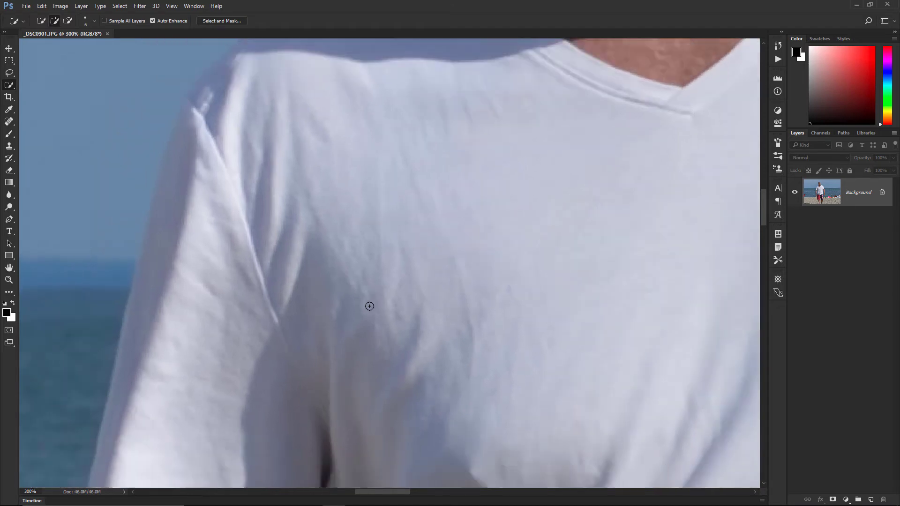
Turn the finished selection of the man into a layer mask that hides the beach background
key("ctrl+minus")
key("ctrl+minus")
key("ctrl+minus")
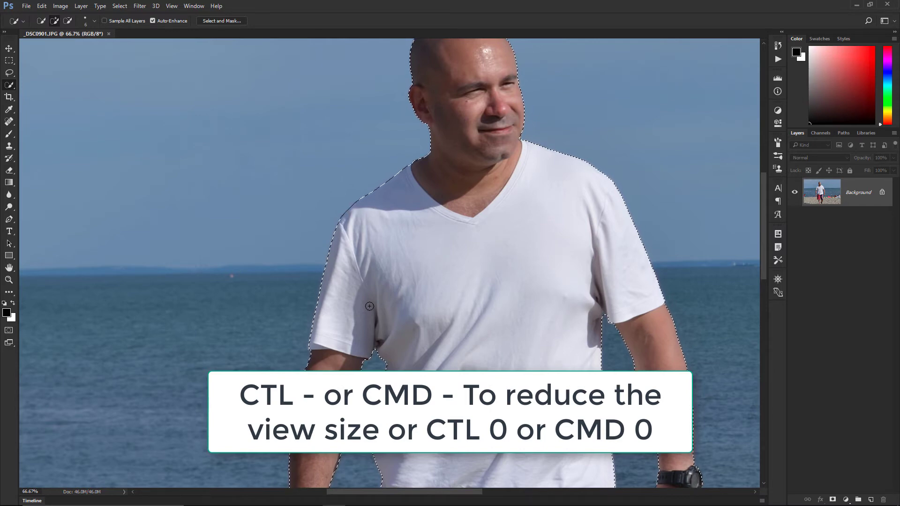
key("ctrl+0")
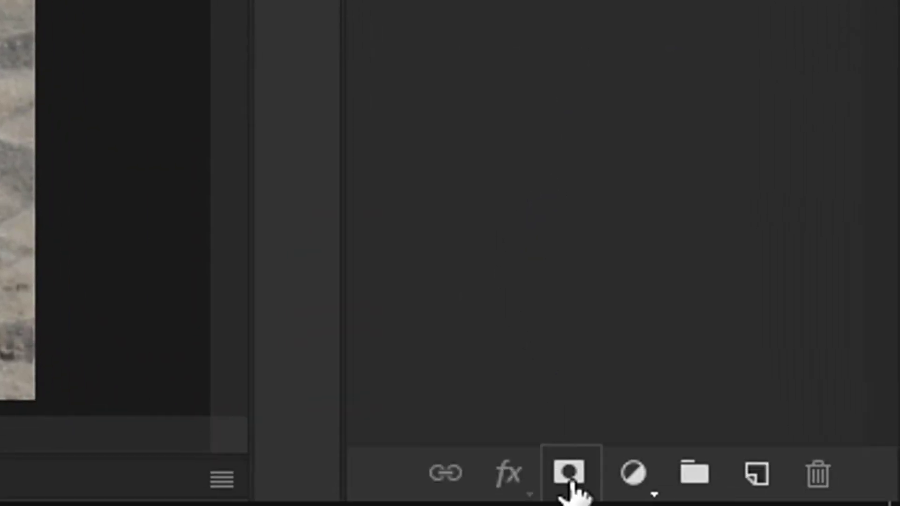
left_click(570, 484)
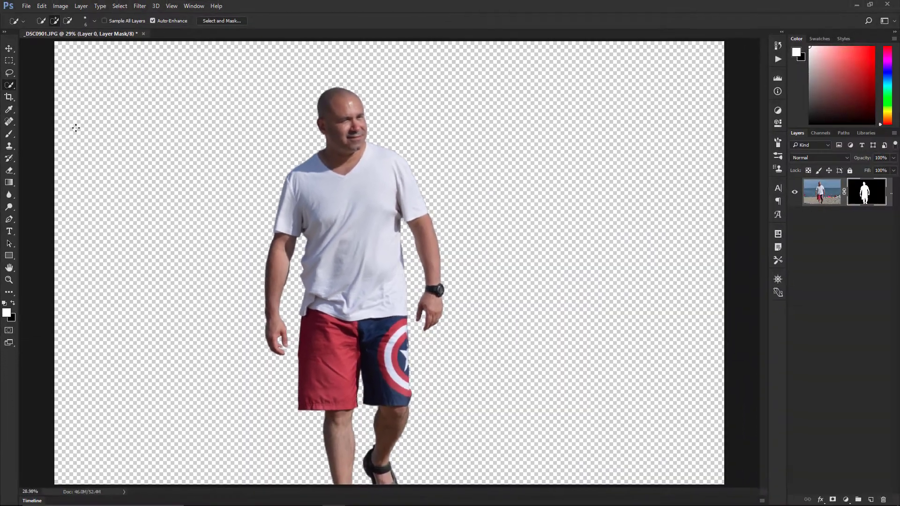
Add a solid color fill layer named Red with color ff0000 and place it beneath the masked man layer
left_click(84, 7)
mouse_move(141, 118)
left_click(201, 119)
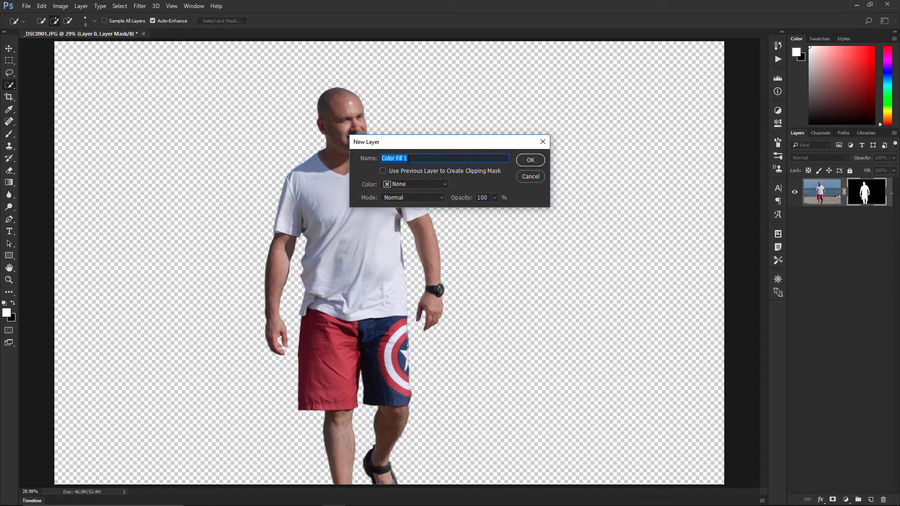
type("R")
left_click(526, 161)
type("ff0000")
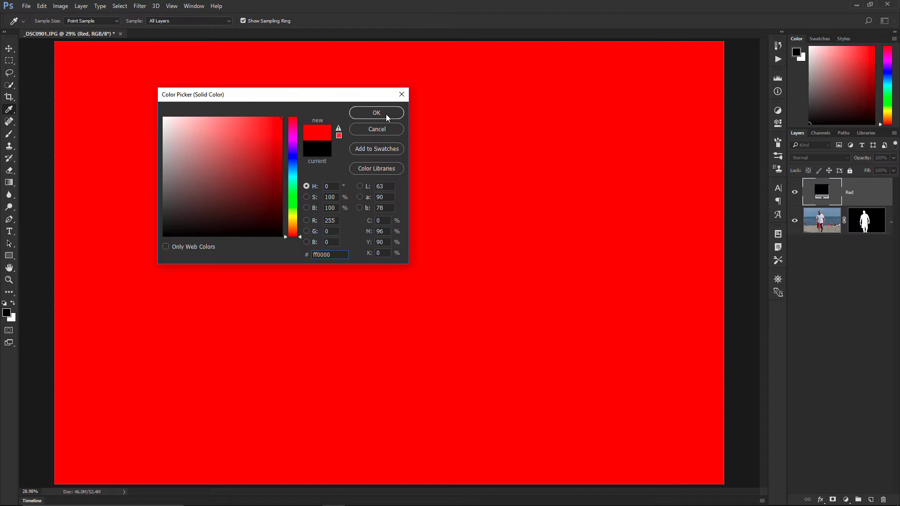
key("Return")
left_click_drag(832, 194, 829, 221)
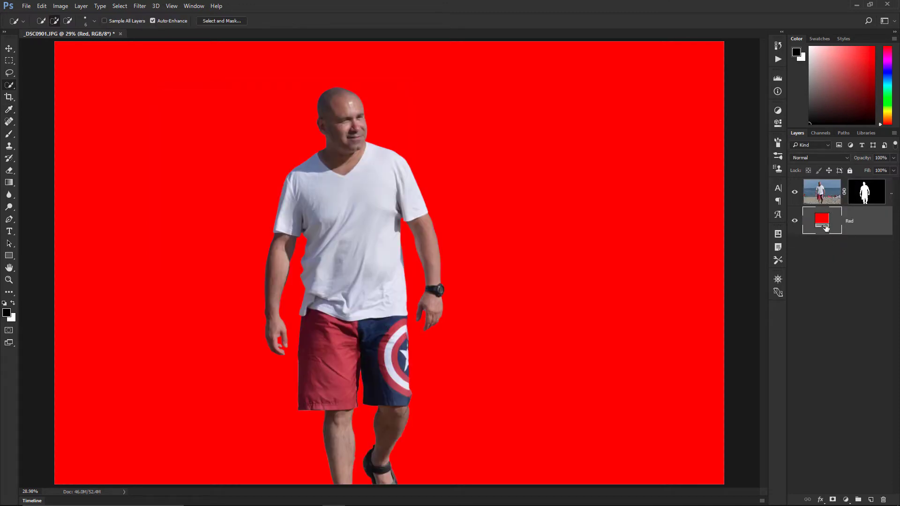
Hide the Red layer and add a solid black fill layer named Black beneath the man
left_click(795, 224)
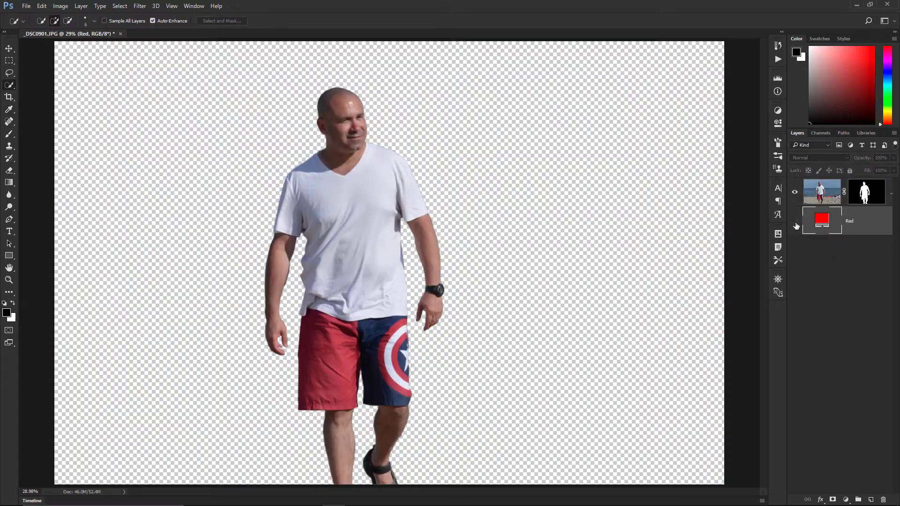
left_click(82, 6)
mouse_move(140, 119)
left_click(206, 118)
type("Black")
left_click(530, 160)
left_click(375, 114)
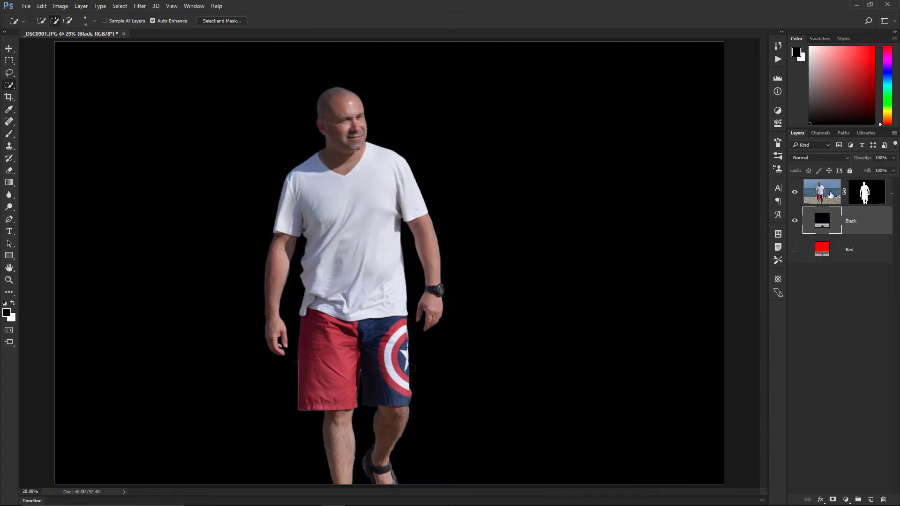
Hide the Black layer and add a solid color fill layer named White with color ffffff beneath the man
left_click(795, 220)
left_click(81, 6)
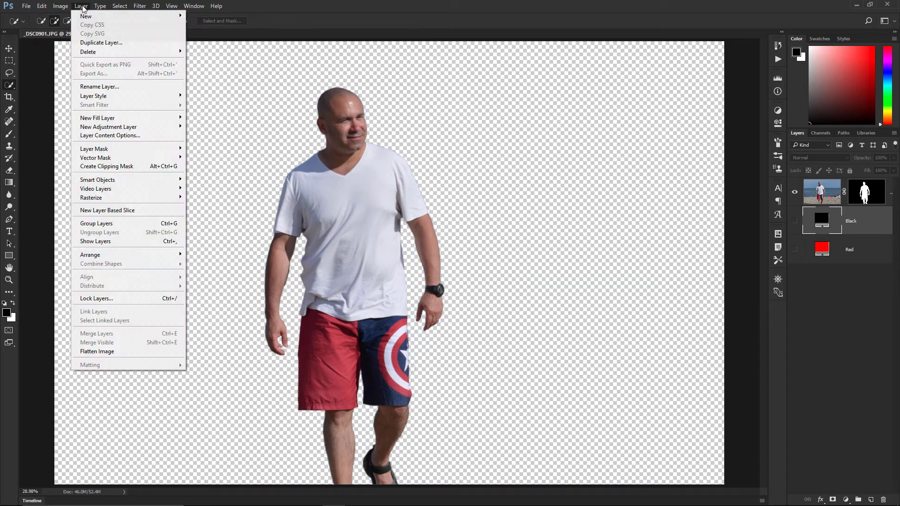
left_click(202, 126)
key("Escape")
left_click(81, 6)
mouse_move(117, 118)
left_click(206, 117)
type("White")
left_click(530, 159)
double_click(328, 254)
type("ffffff")
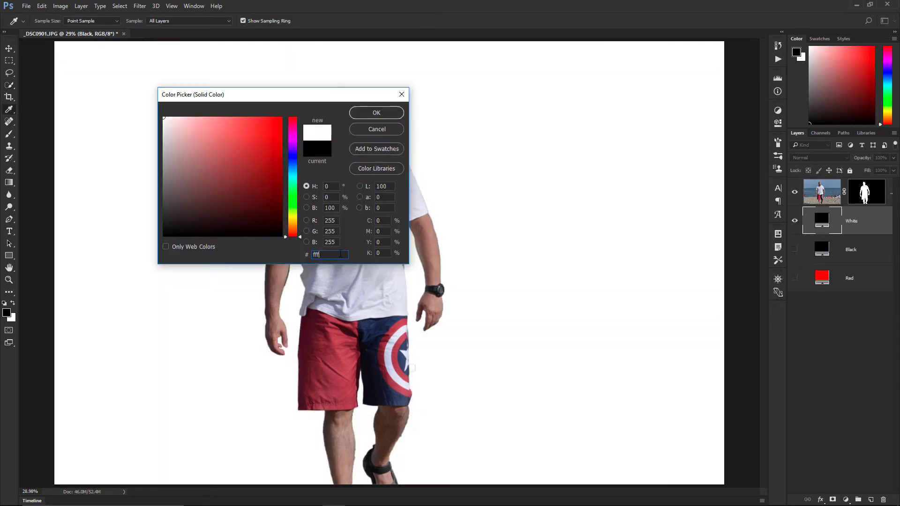
left_click(380, 115)
key("w")
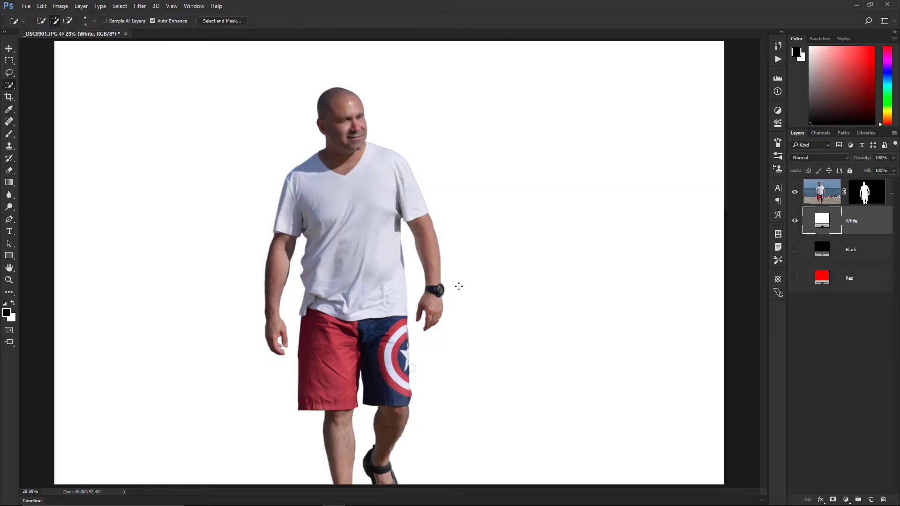
Check the cutout against transparency and the White, Black and Red backgrounds in turn, leaving only Red switched on
left_click(795, 221)
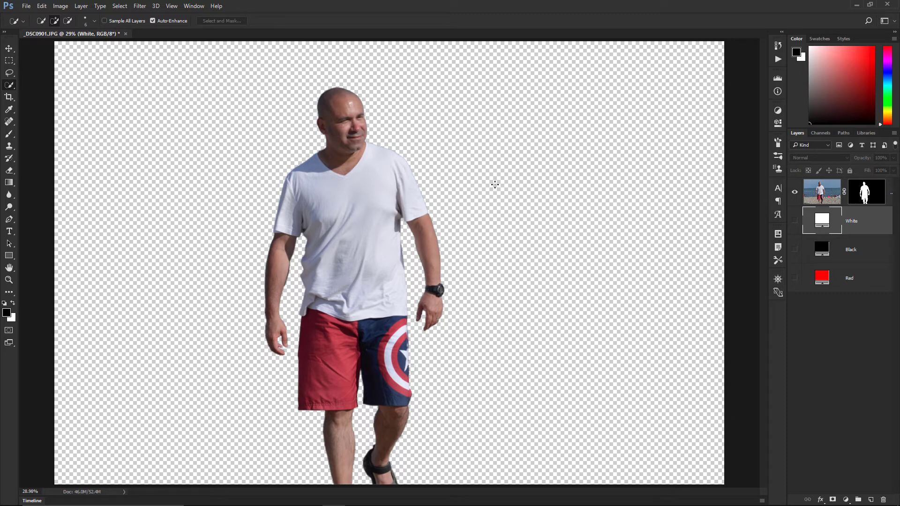
left_click(795, 221)
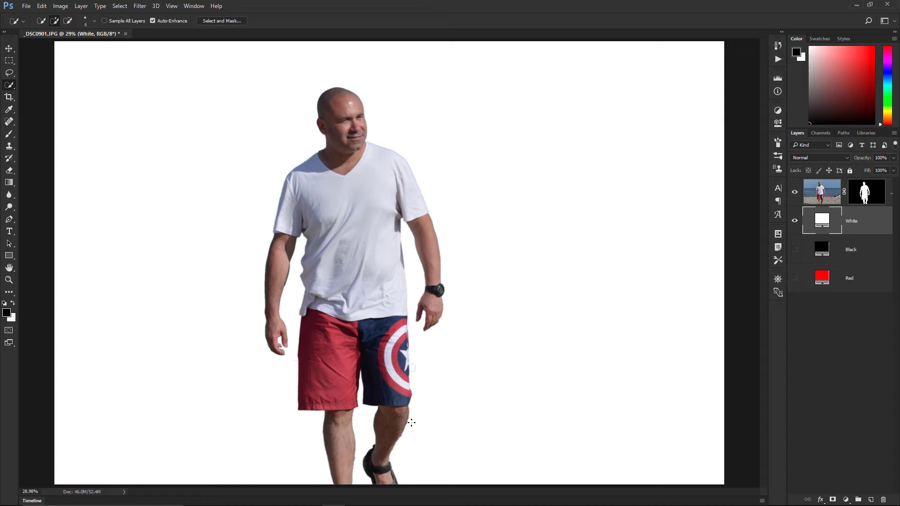
left_click(794, 221)
left_click(794, 249)
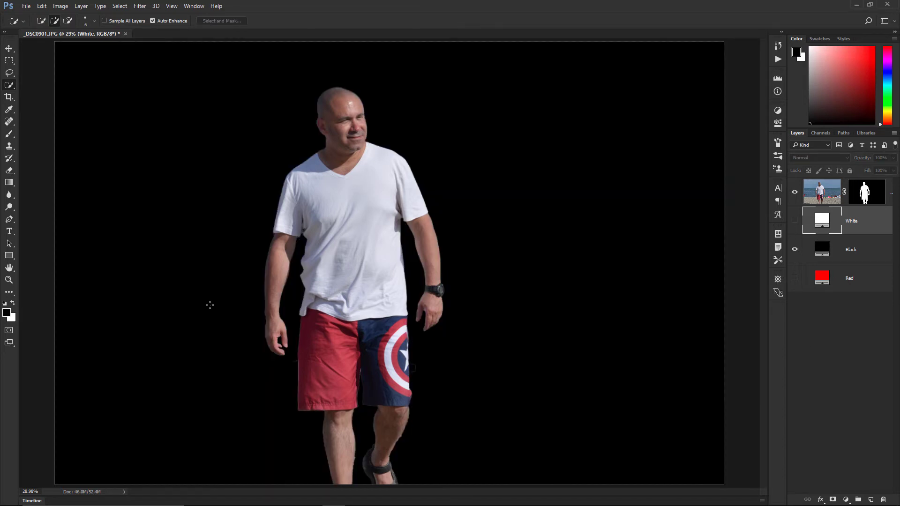
left_click(794, 249)
left_click(795, 278)
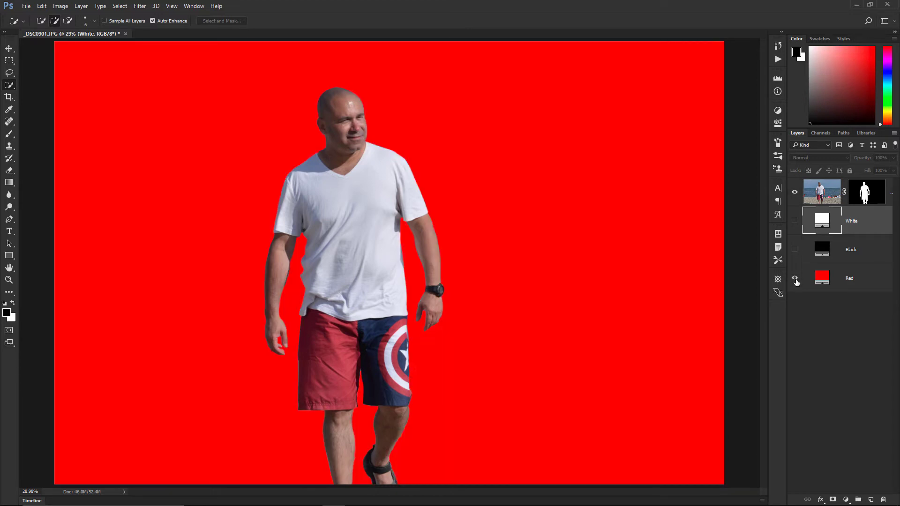
left_click(795, 279)
left_click(795, 279)
Open the man's layer in Select and Mask with the preview transparency at 100%
left_click(824, 189)
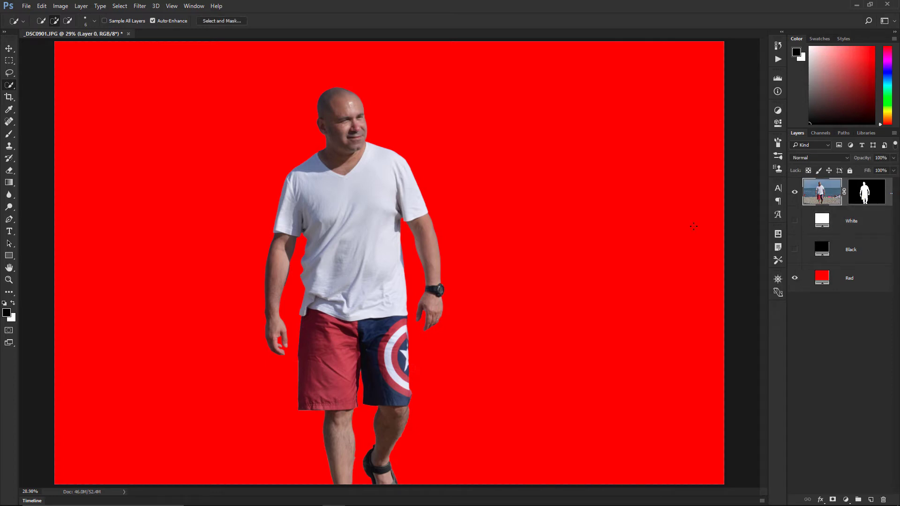
left_click(119, 6)
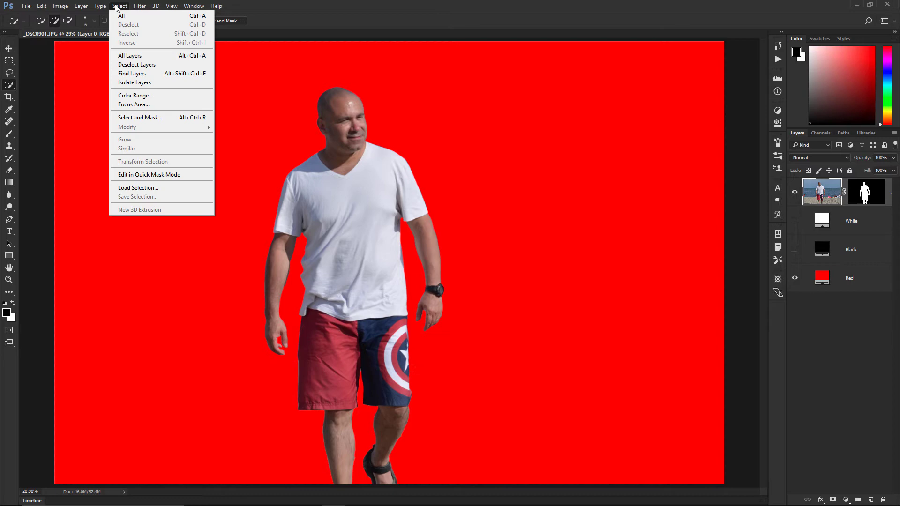
left_click(156, 119)
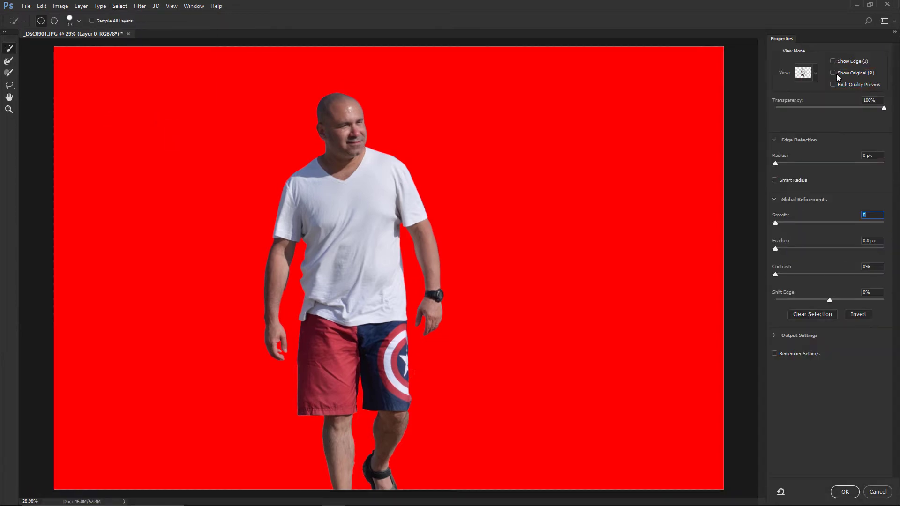
mouse_move(882, 109)
left_mouse_down()
mouse_move(784, 113)
mouse_move(887, 115)
left_mouse_up()
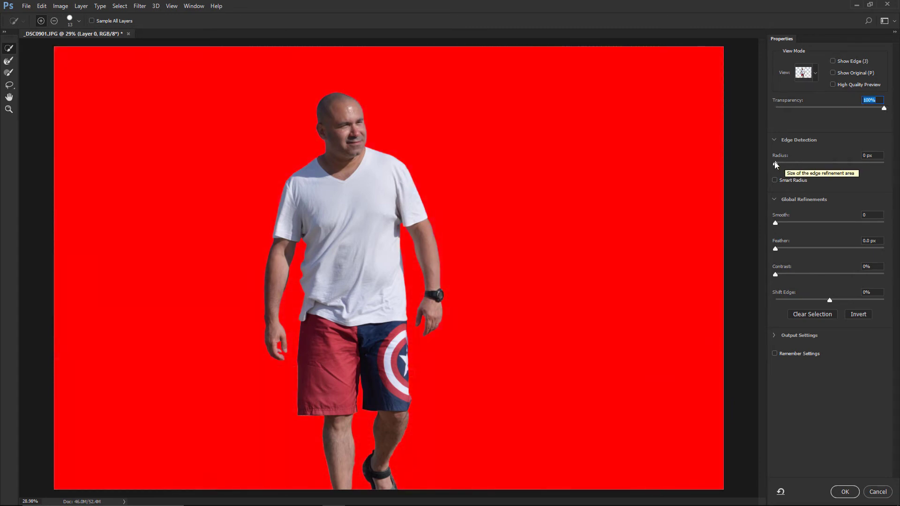
Refine the mask edge with a Radius of 10 px, Smooth of 5 and Feather of 1 px, and apply it
left_click(775, 162)
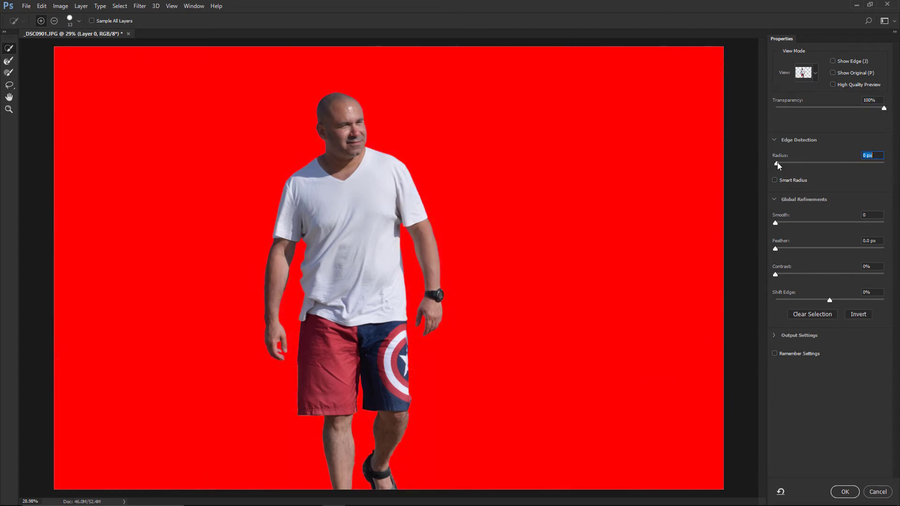
type("5")
type("10")
key("BackSpace")
type("5")
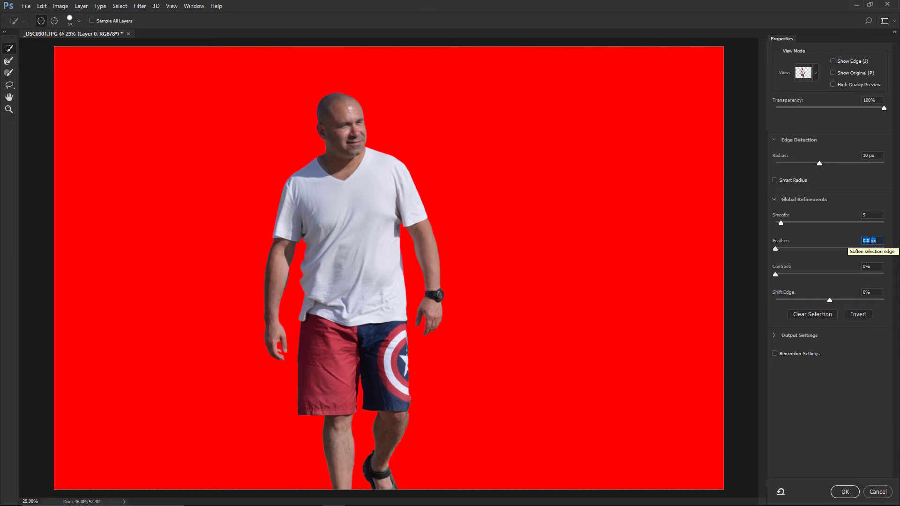
type("1")
key("Tab")
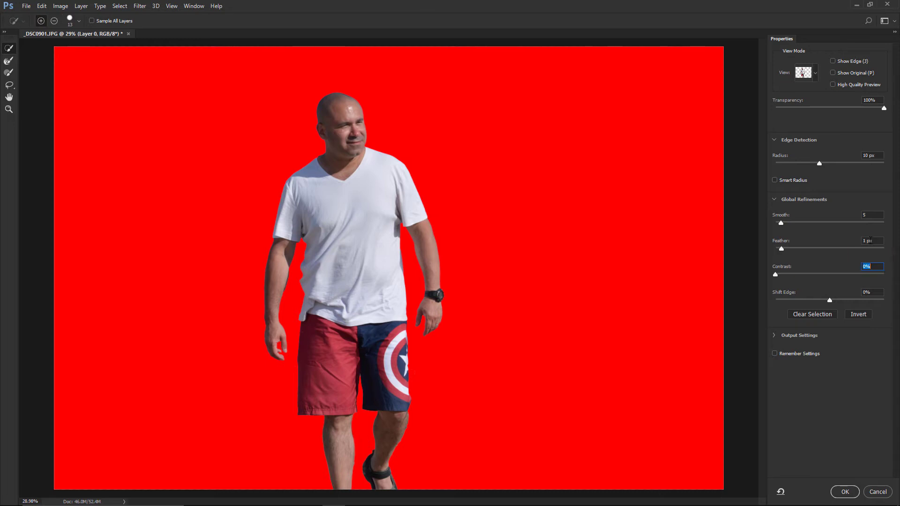
left_click(844, 492)
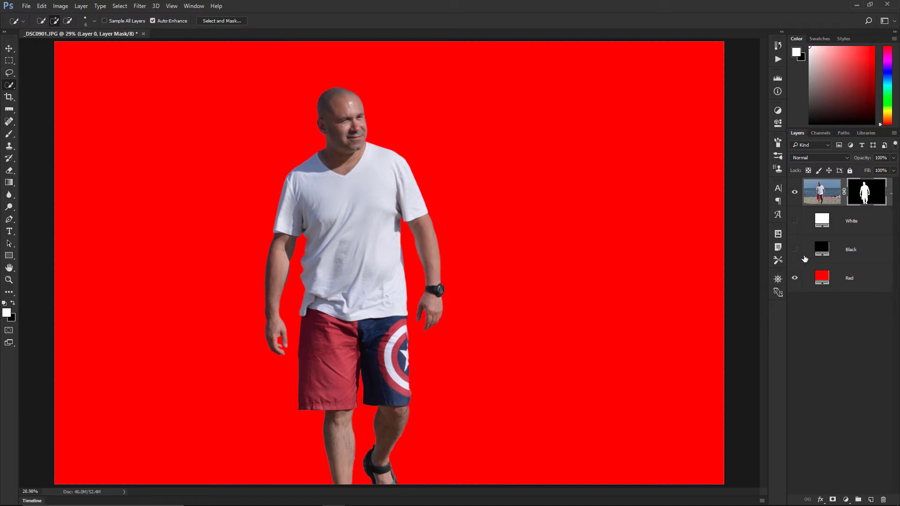
Compare the refined cutout against the Black and White backgrounds with Red hidden, leaving White switched on
left_click(795, 279)
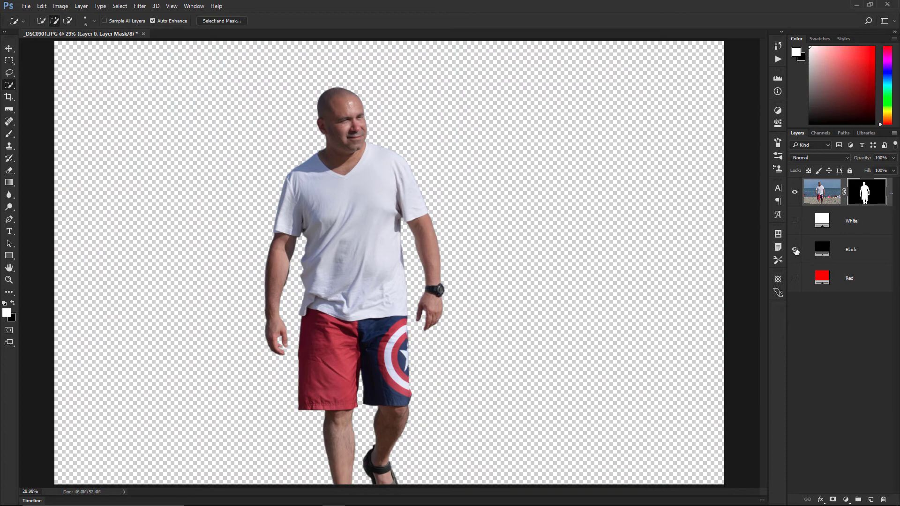
left_click(795, 250)
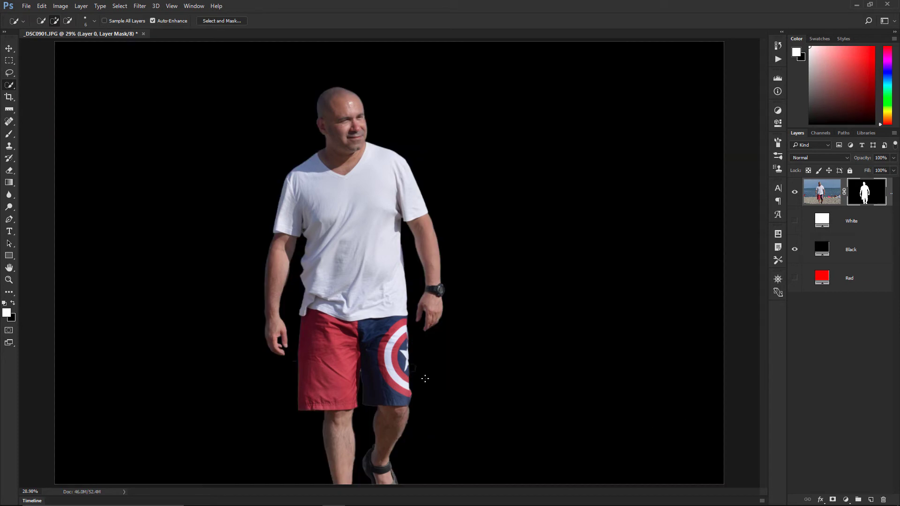
left_click(795, 250)
left_click(796, 221)
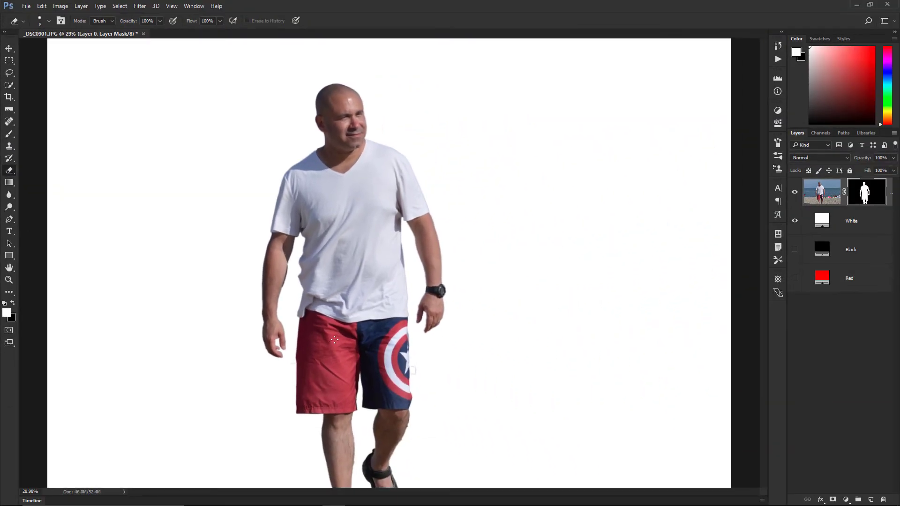
Erase the leftover fringe on the layer mask along the outer edge of the navy shorts leg at 300% zoom
key("ctrl+plus")
key("ctrl+plus")
key("ctrl+plus")
key("ctrl+plus")
key("ctrl+plus")
key("ctrl+plus")
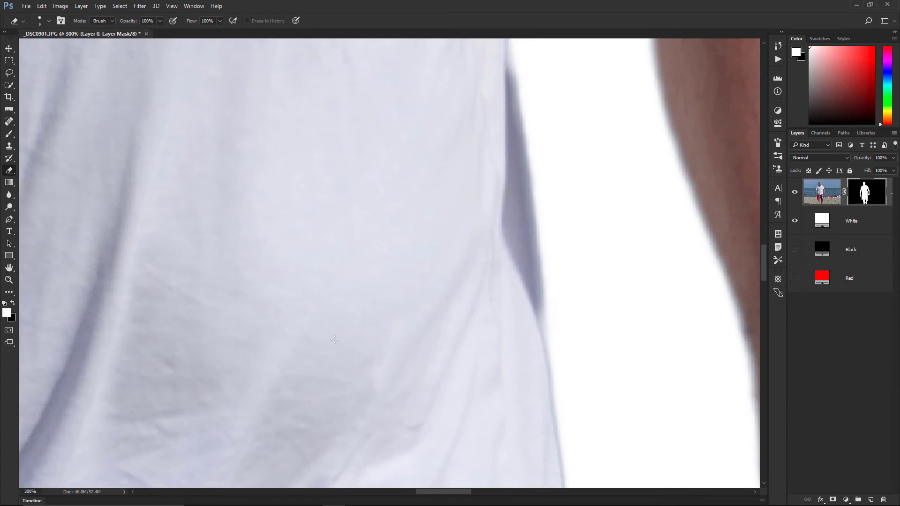
left_click_drag(327, 305, 328, 3)
left_click_drag(548, 450, 414, 2)
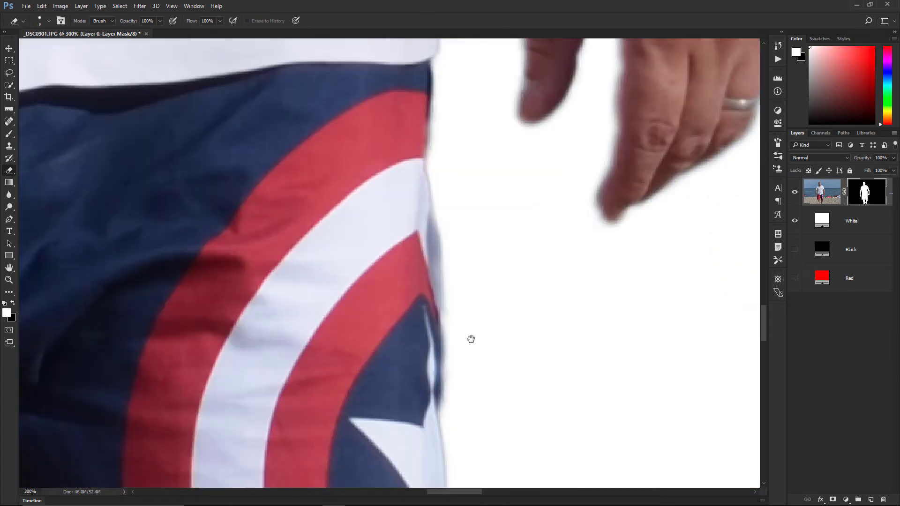
left_click_drag(471, 347, 445, 7)
mouse_move(444, 201)
left_mouse_down()
mouse_move(480, 208)
mouse_move(493, 223)
mouse_move(467, 197)
mouse_move(456, 199)
mouse_move(484, 231)
mouse_move(491, 280)
mouse_move(451, 281)
left_mouse_up()
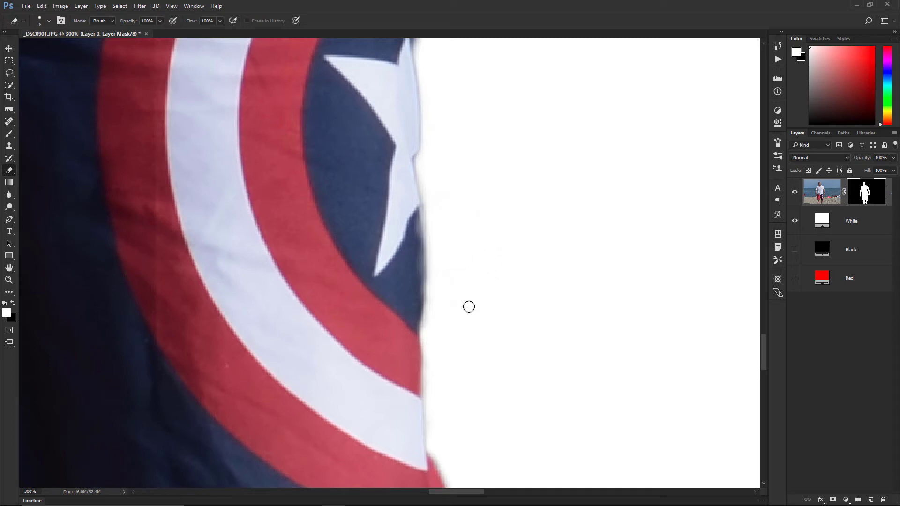
Erase the dark leftover bits on the mask along the outer knee and calf below the navy shorts leg
mouse_move(492, 308)
left_mouse_down()
mouse_move(499, 226)
mouse_move(521, 180)
left_mouse_up()
left_click_drag(423, 338, 415, 354)
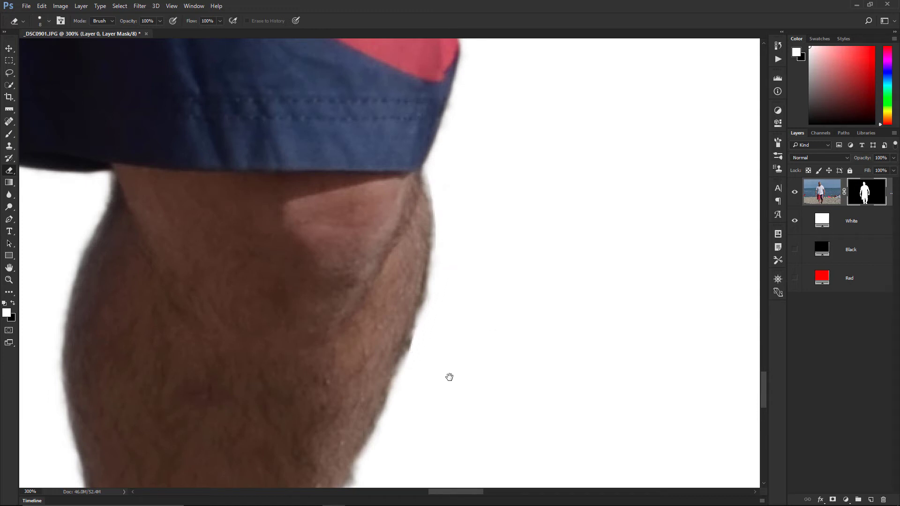
left_click_drag(448, 375, 486, 229)
mouse_move(394, 375)
left_mouse_down()
mouse_move(477, 252)
mouse_move(442, 304)
mouse_move(430, 368)
left_mouse_up()
mouse_move(457, 412)
left_mouse_down()
mouse_move(440, 208)
mouse_move(646, 287)
left_mouse_up()
left_click_drag(280, 372, 354, 340)
Clean up the mask along the inner edge of the front lower leg and just under the red shorts hem with the Eraser
scroll(354, 339, "up", 2)
scroll(355, 339, "left", 1)
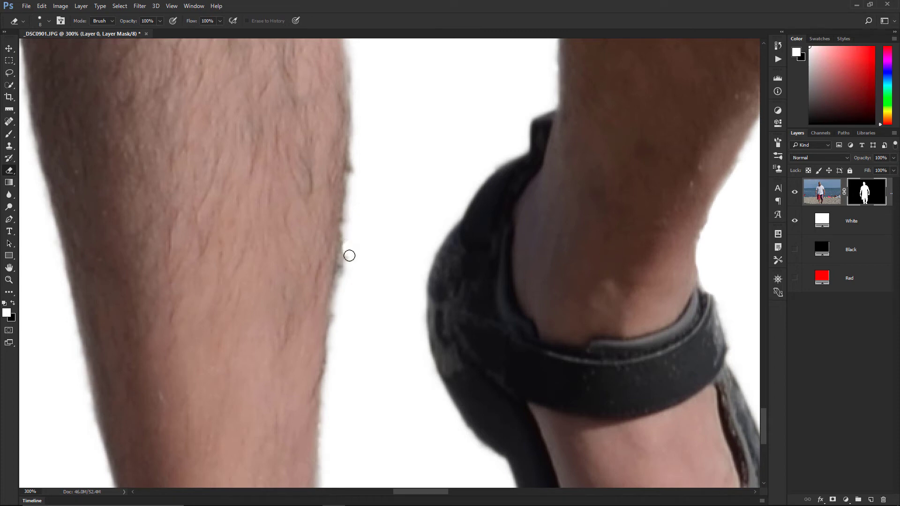
left_click_drag(357, 168, 389, 285)
scroll(454, 403, "up", 8)
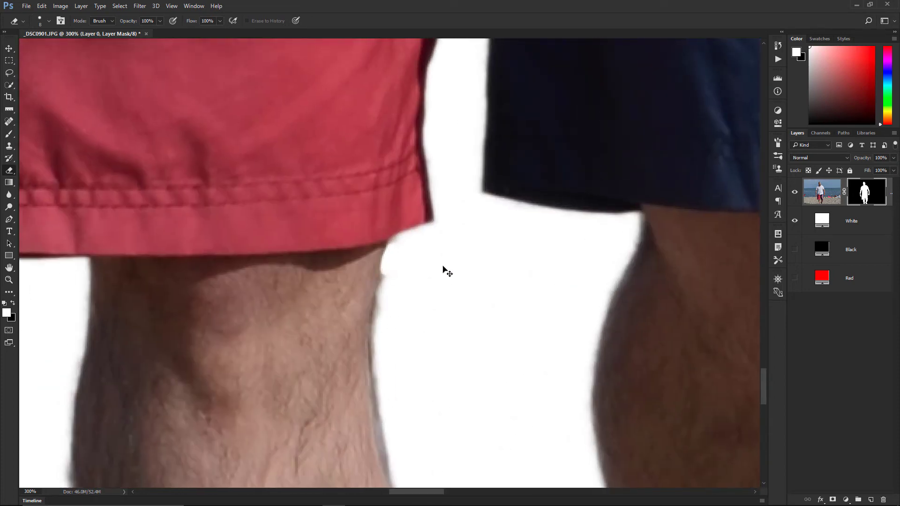
mouse_move(385, 268)
left_mouse_down()
mouse_move(381, 376)
mouse_move(395, 177)
left_mouse_up()
left_click_drag(412, 285, 419, 322)
scroll(411, 172, "down", 4)
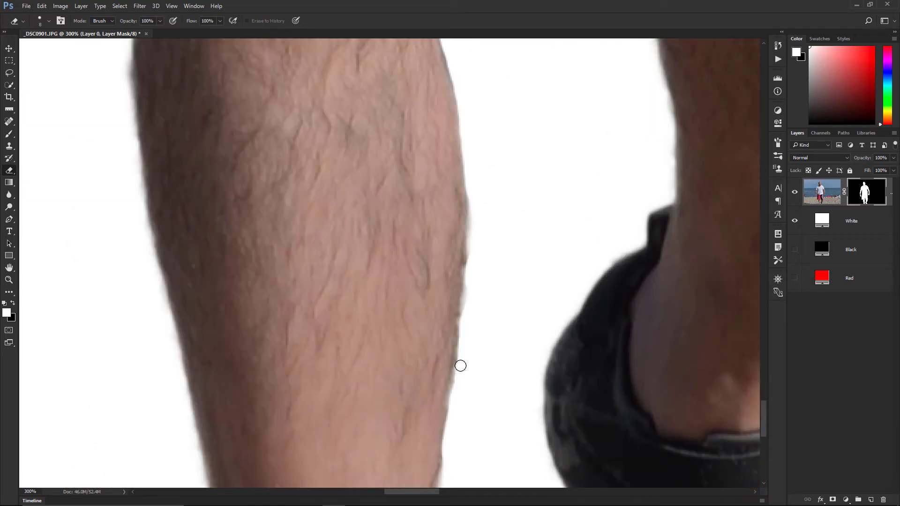
scroll(479, 173, "down", 5)
Inspect the mask edge at 300% along the front lower leg, the bare-wrist hand, and up that arm to the shirt sleeve
mouse_move(252, 139)
left_mouse_down()
mouse_move(301, 307)
mouse_move(293, 349)
left_mouse_up()
left_click_drag(329, 257, 396, 251)
scroll(401, 264, "up", 10)
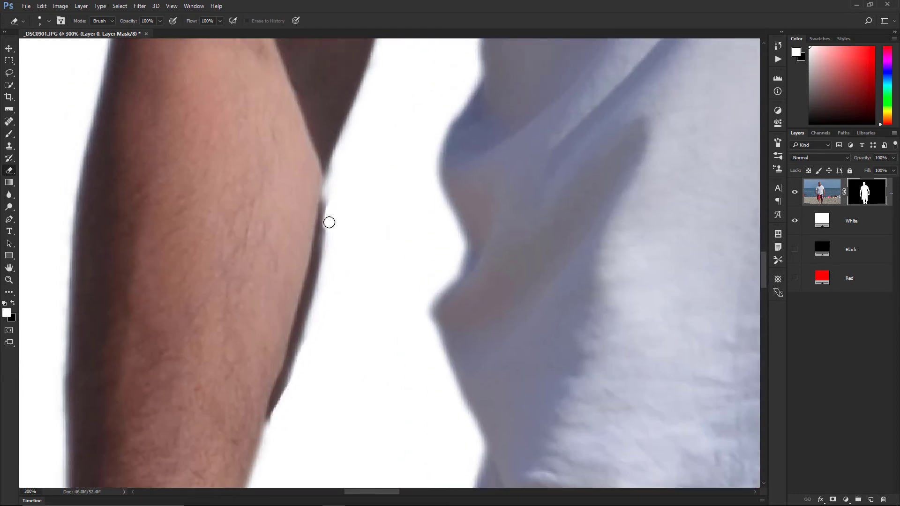
left_click_drag(329, 222, 299, 454)
mouse_move(349, 233)
left_mouse_down()
mouse_move(552, 341)
mouse_move(545, 422)
left_mouse_up()
left_click_drag(581, 247, 501, 414)
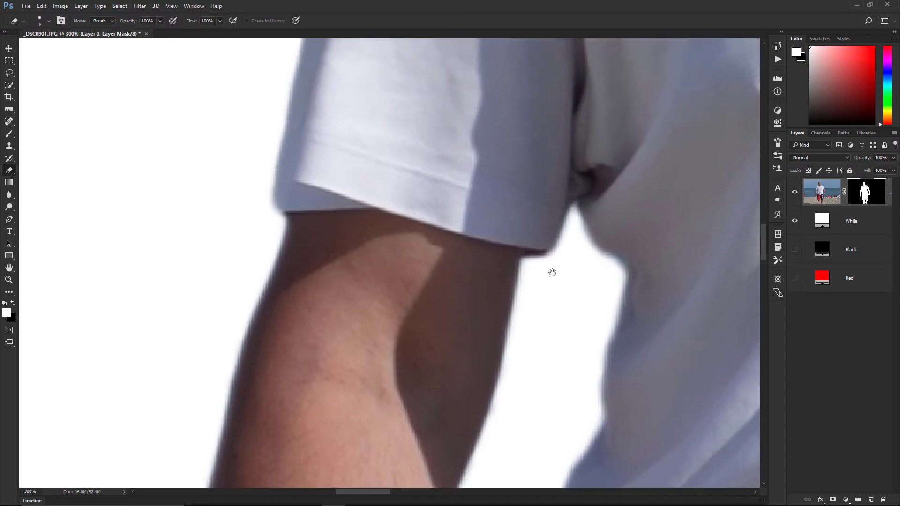
left_click_drag(552, 271, 518, 393)
left_click_drag(519, 248, 462, 412)
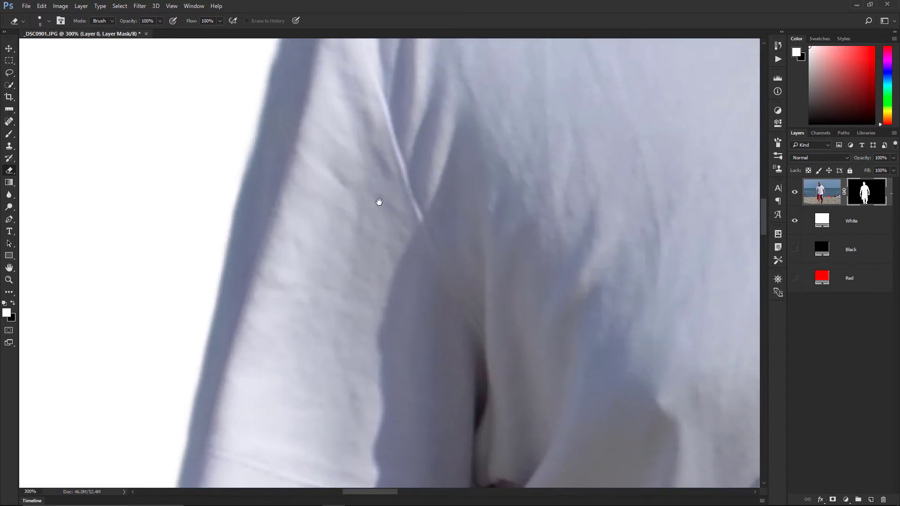
left_click_drag(378, 201, 297, 394)
left_click_drag(321, 233, 303, 345)
left_click_drag(363, 148, 344, 261)
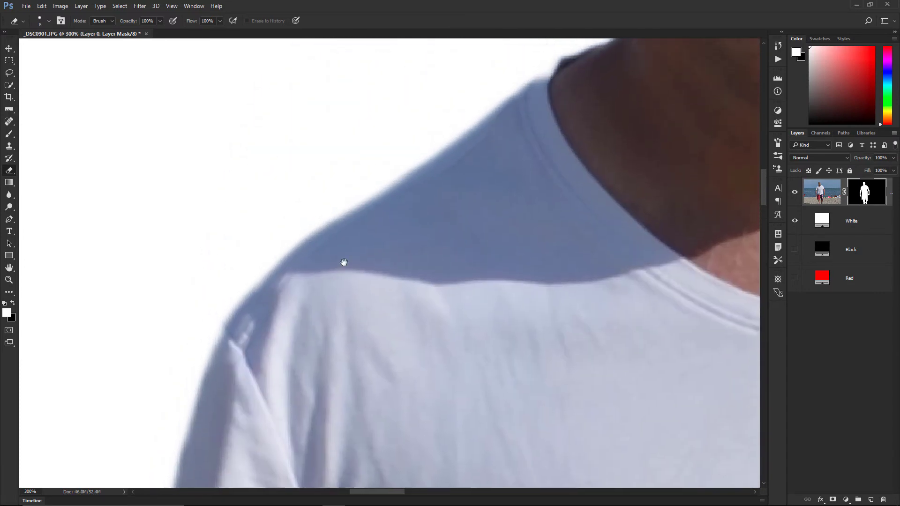
Examine the cutout edge around the shadowed shoulder, neck, ear, head and face at 300%
left_click_drag(451, 234, 372, 364)
left_click_drag(450, 255, 359, 412)
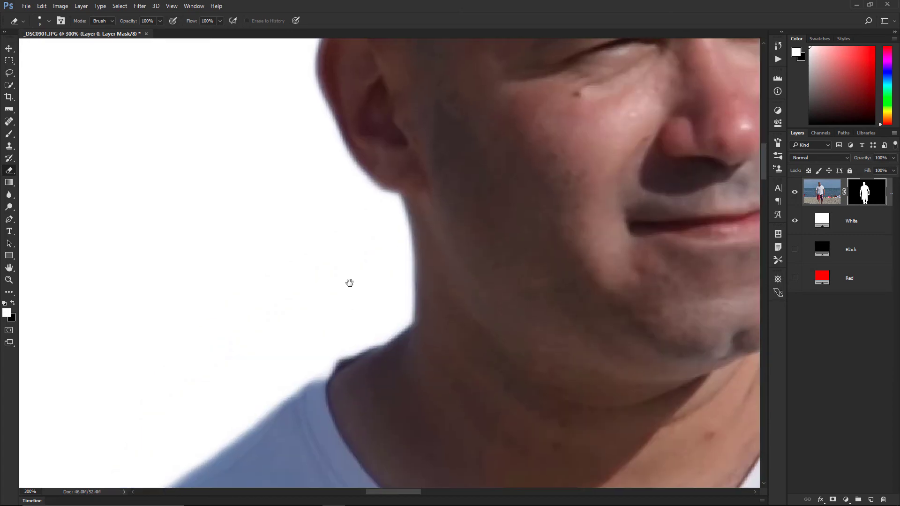
left_click_drag(349, 281, 364, 408)
left_click_drag(293, 251, 334, 411)
mouse_move(355, 190)
left_mouse_down()
mouse_move(274, 334)
mouse_move(180, 322)
left_mouse_up()
left_click_drag(458, 388, 332, 199)
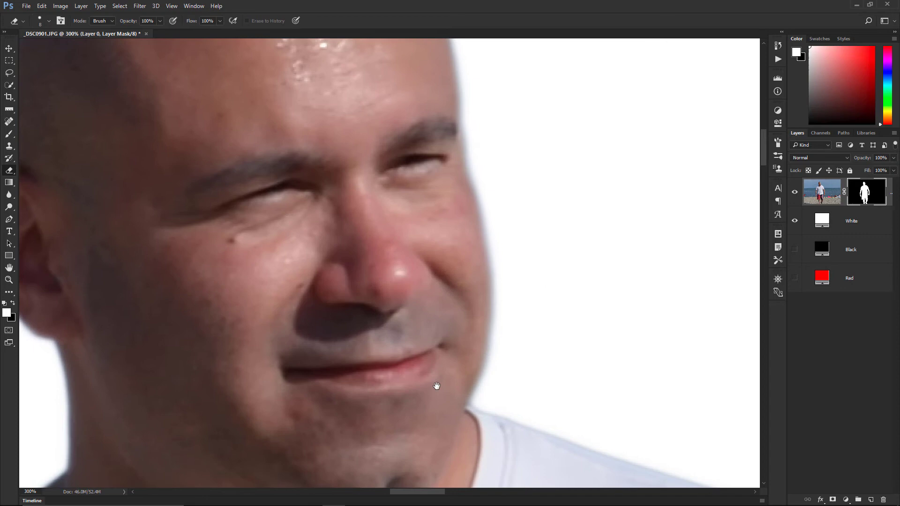
left_click_drag(436, 382, 381, 197)
left_click_drag(508, 336, 394, 197)
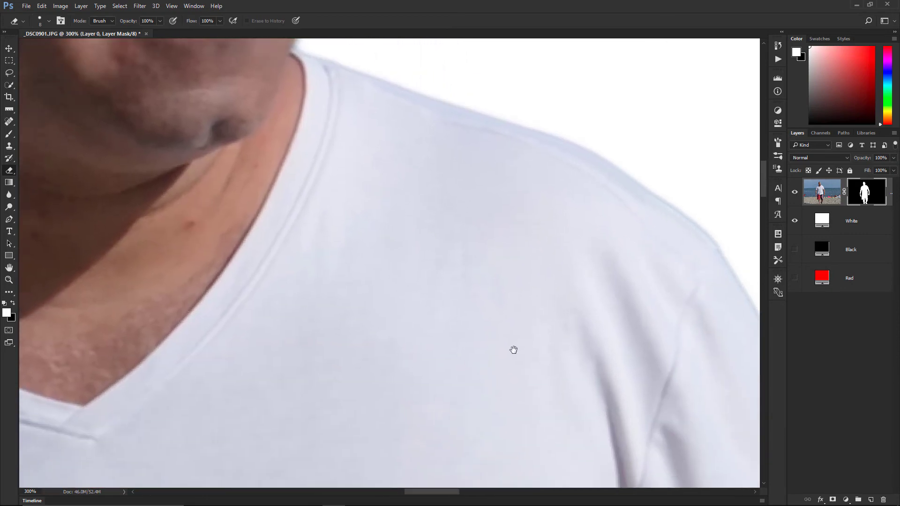
Check the mask edge down the sunlit sleeve, the arm with the watch, the hand, and the star-patterned shorts leg
left_click_drag(513, 350, 359, 172)
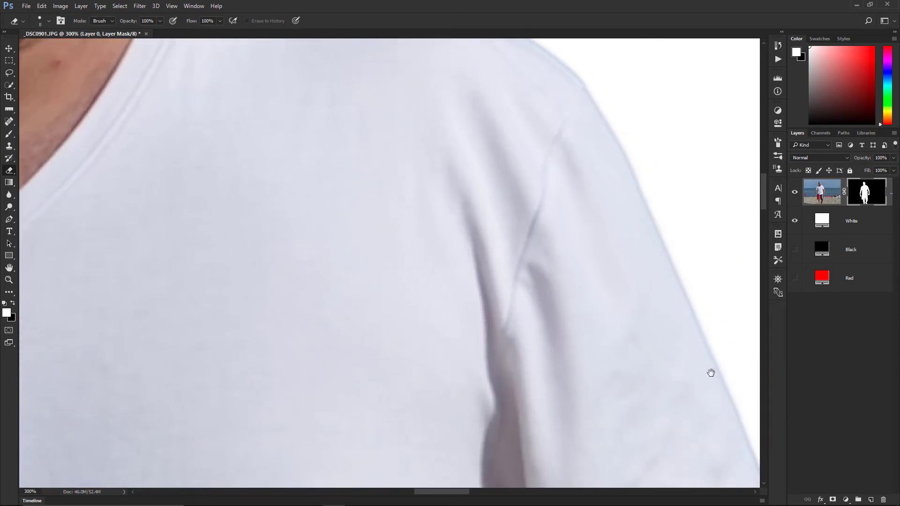
left_click_drag(614, 309, 435, 236)
left_click_drag(458, 293, 406, 162)
left_click_drag(470, 312, 400, 103)
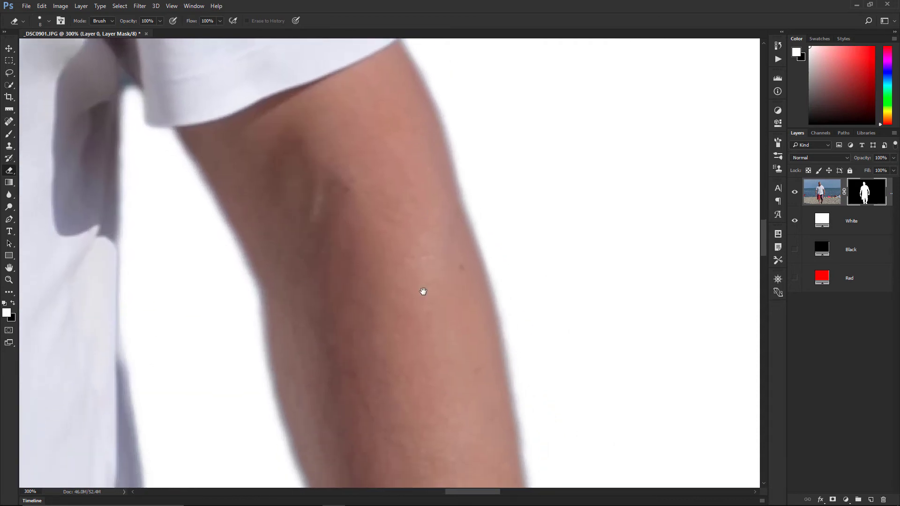
left_click_drag(423, 291, 434, 201)
left_click_drag(418, 337, 458, 143)
left_click_drag(442, 289, 470, 229)
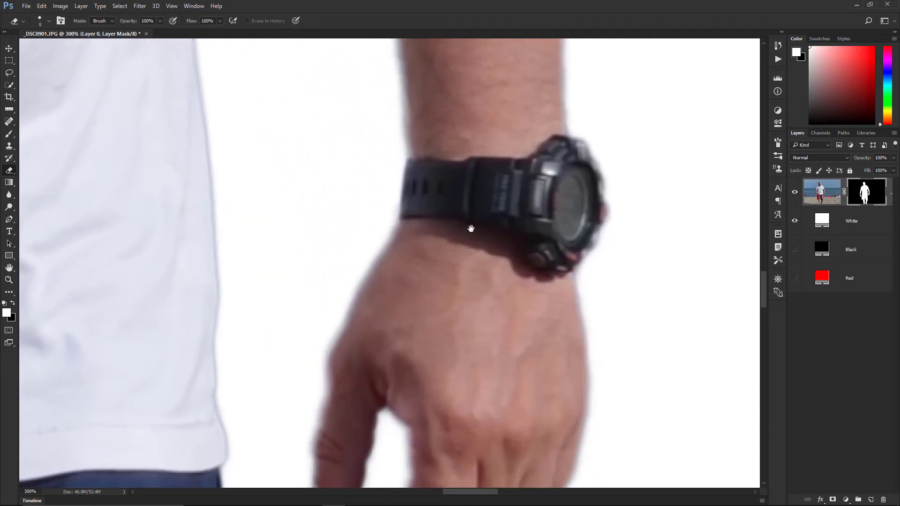
left_click_drag(485, 277, 490, 221)
left_click_drag(457, 278, 466, 226)
left_click_drag(506, 282, 502, 249)
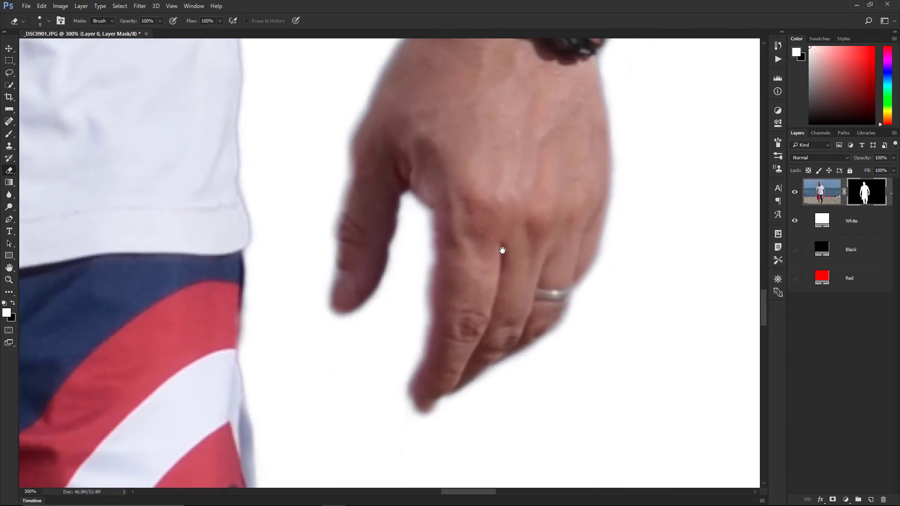
left_click_drag(489, 334, 496, 261)
left_click_drag(487, 358, 570, 166)
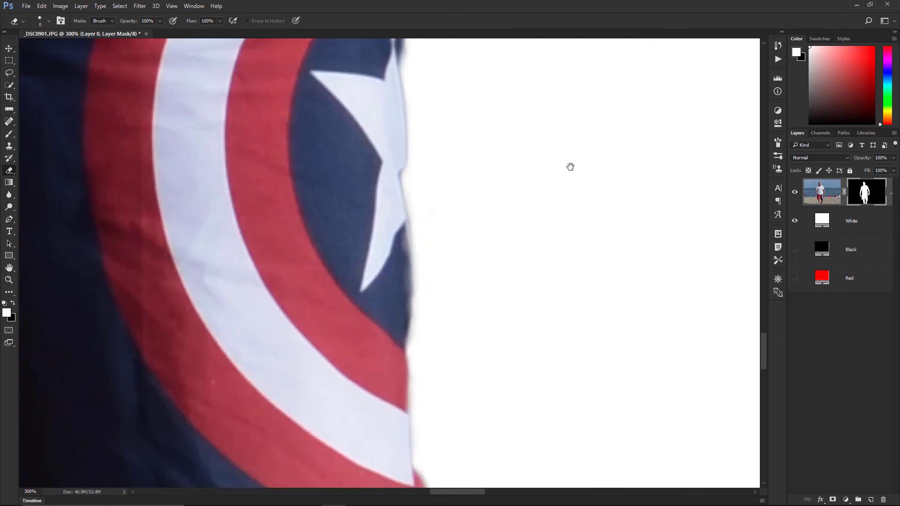
Fit the whole image in view and compare the cutout over the Black, Red and White fills, leaving only White visible
key("ctrl+0")
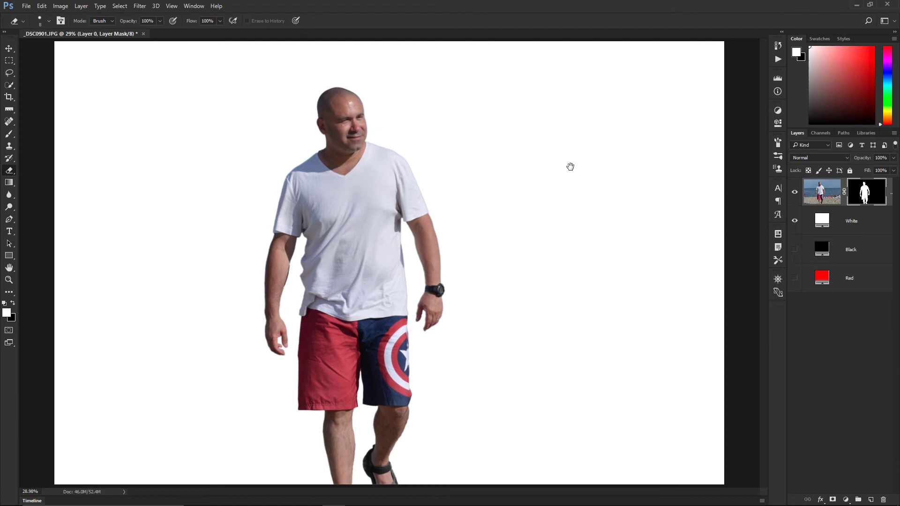
left_click(794, 222)
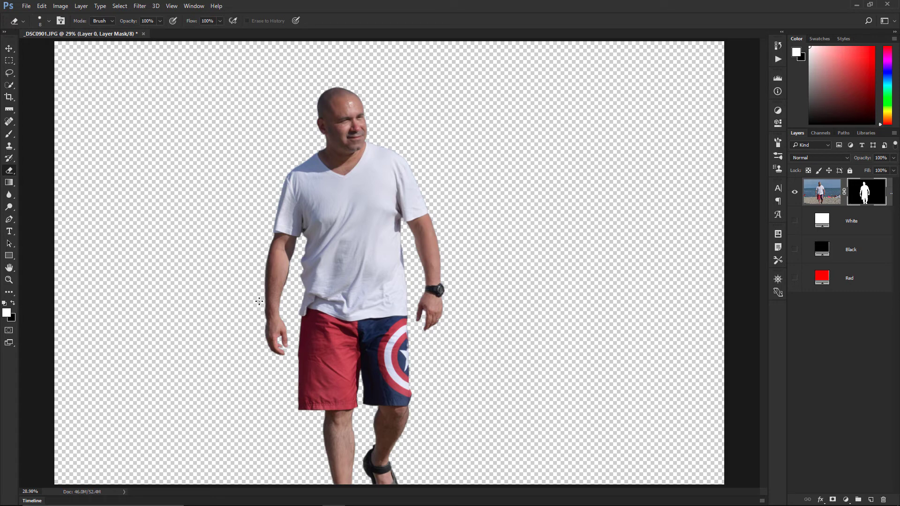
left_click(794, 251)
left_click(794, 251)
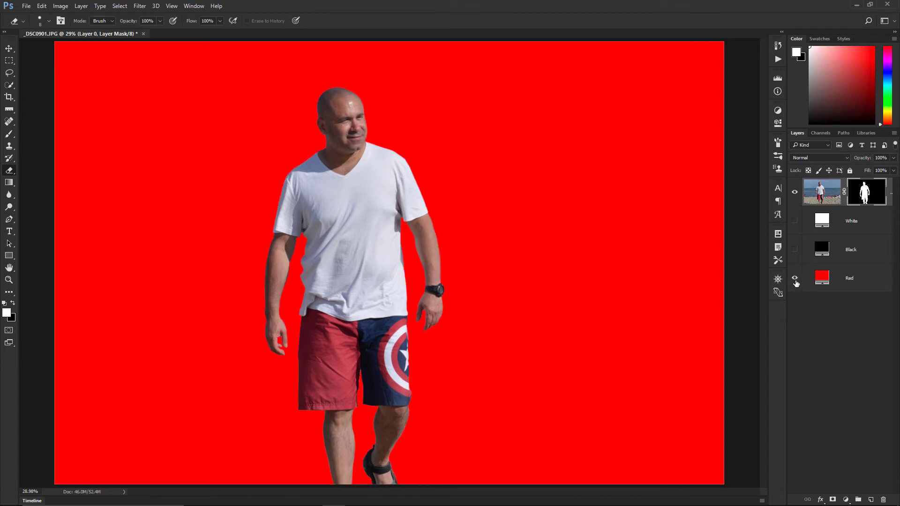
left_click(795, 279)
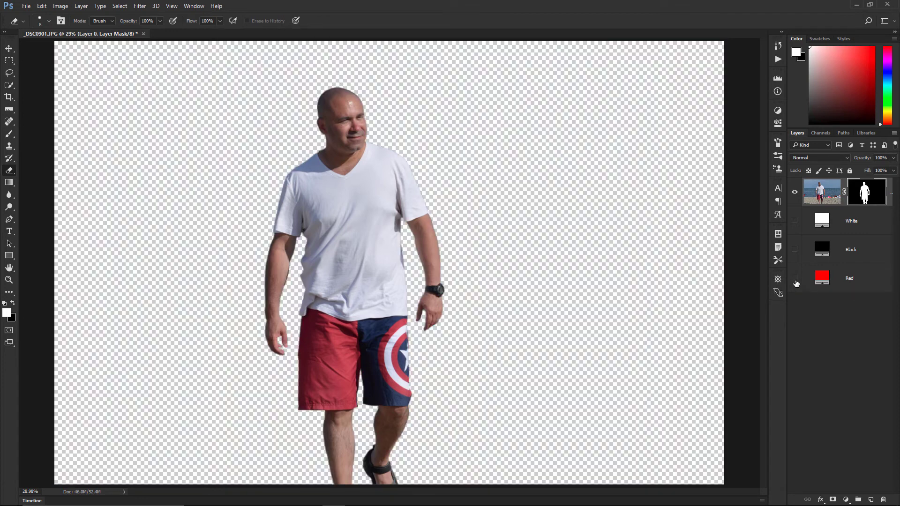
left_click(795, 250)
left_click(794, 221)
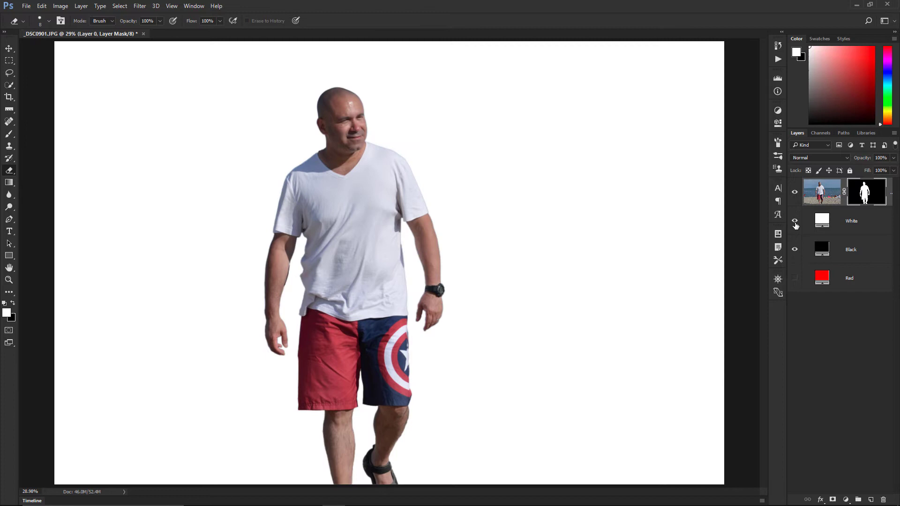
left_click(794, 249)
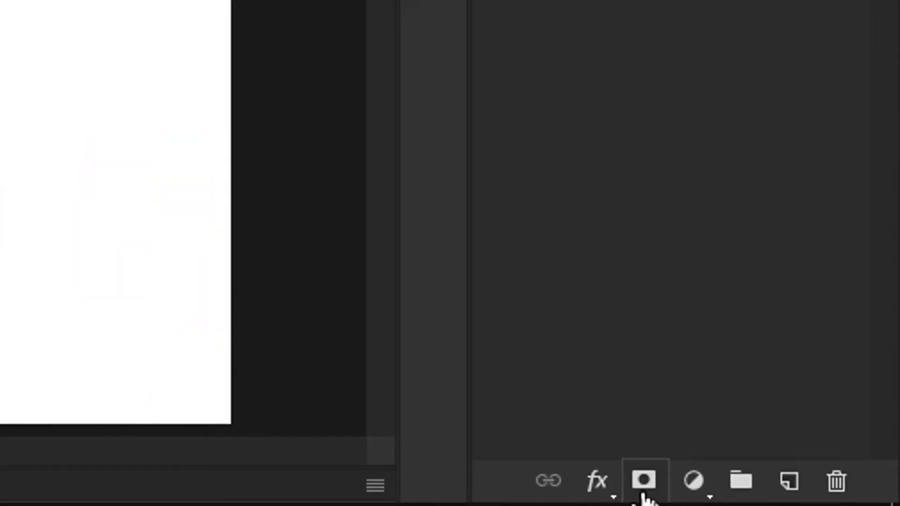
left_click(643, 480)
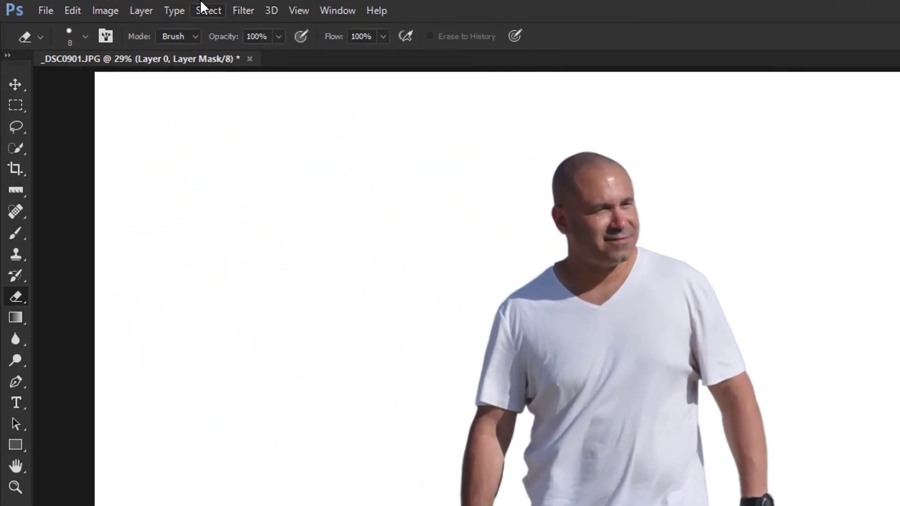
left_click(241, 10)
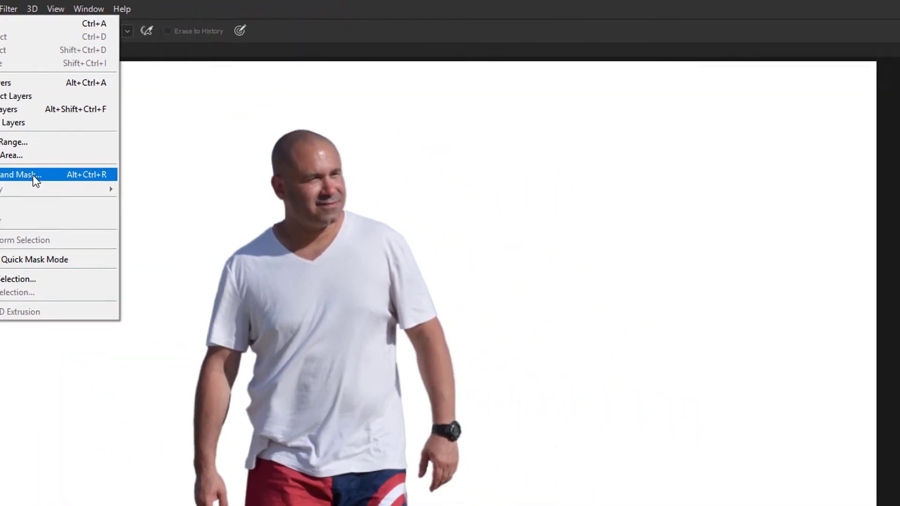
left_click(295, 233)
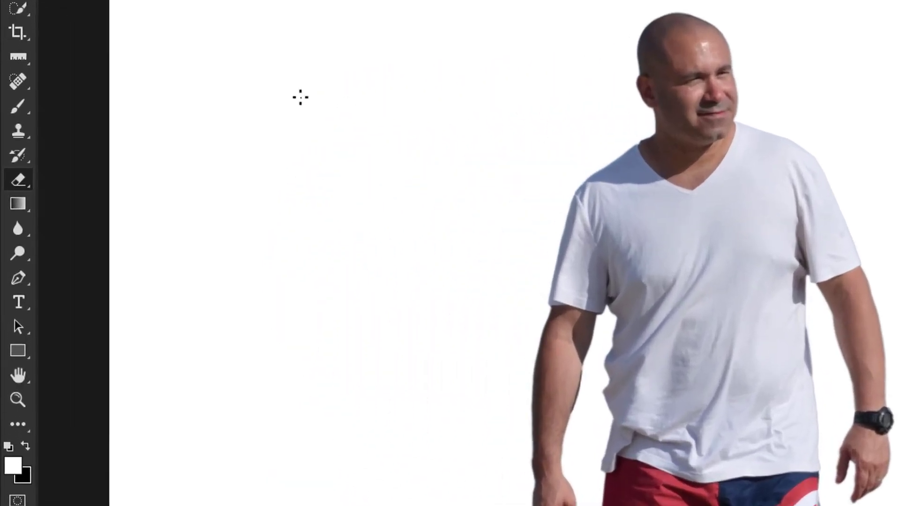
left_click(19, 180)
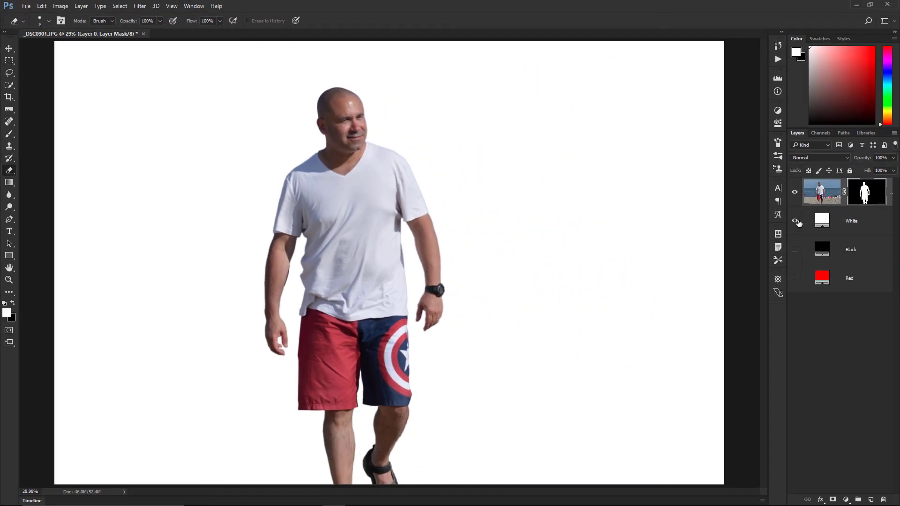
Hide the White fill layer and move the masked man toward the left side of the canvas
left_click(795, 220)
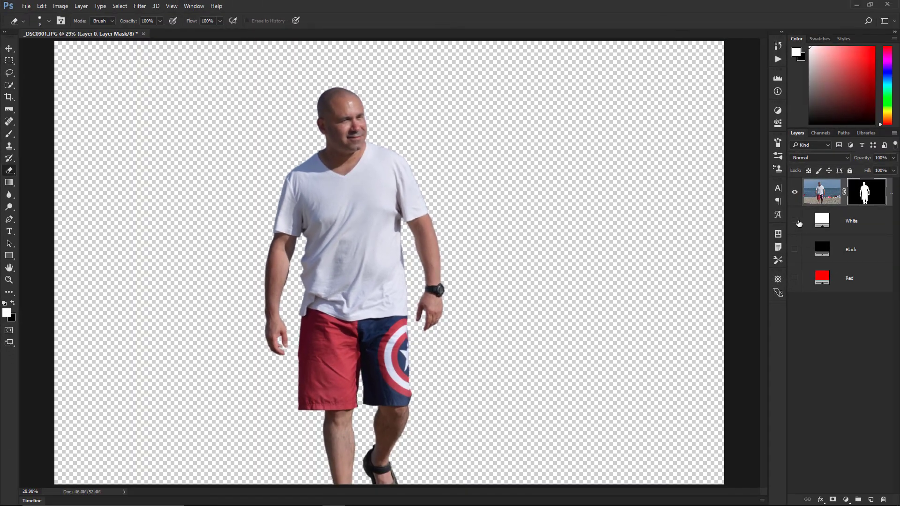
left_click(9, 48)
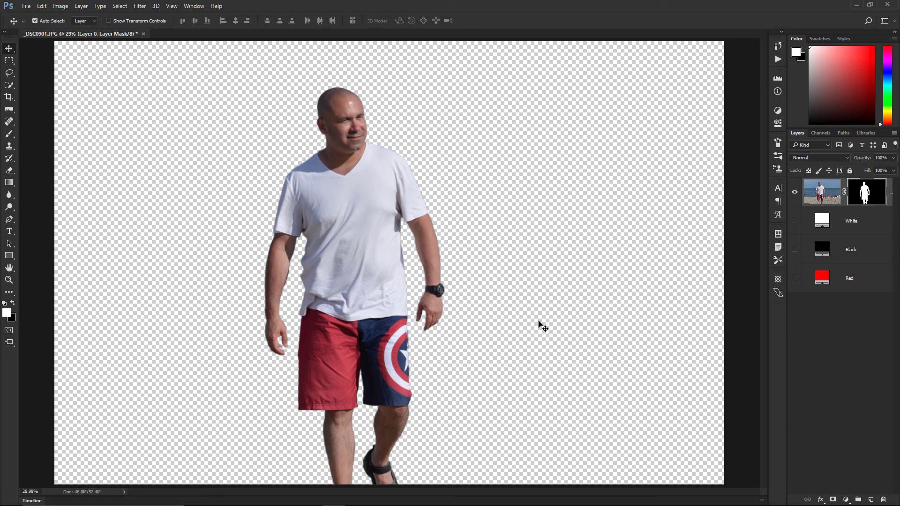
left_click_drag(361, 236, 236, 246)
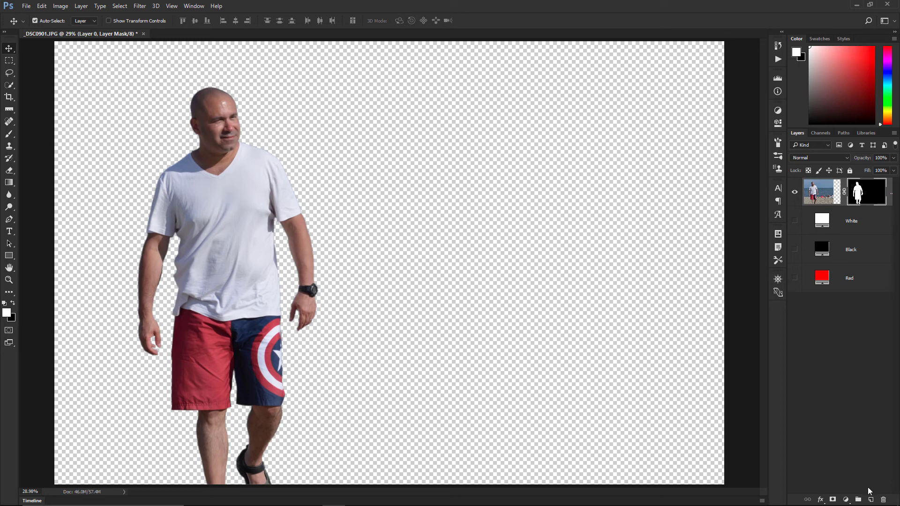
Add a new empty layer and place it directly beneath the masked man's layer
left_click(871, 500)
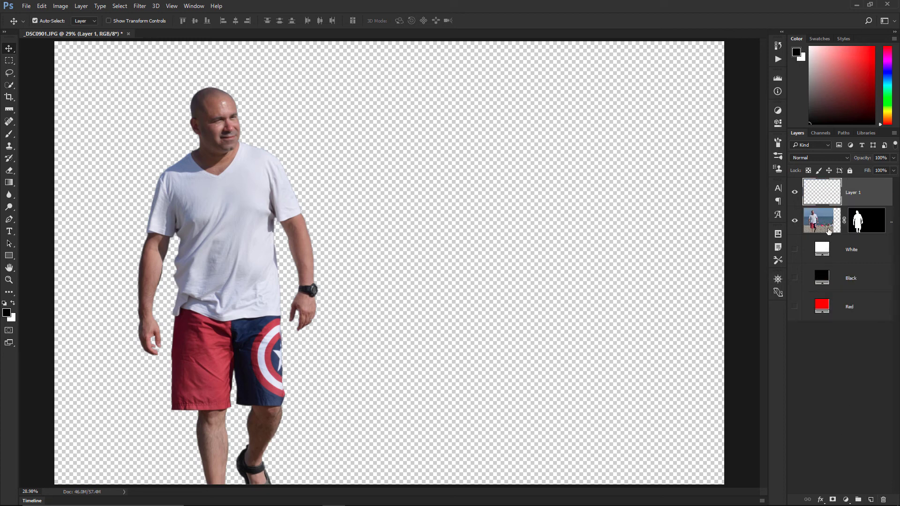
left_click_drag(828, 230, 826, 226)
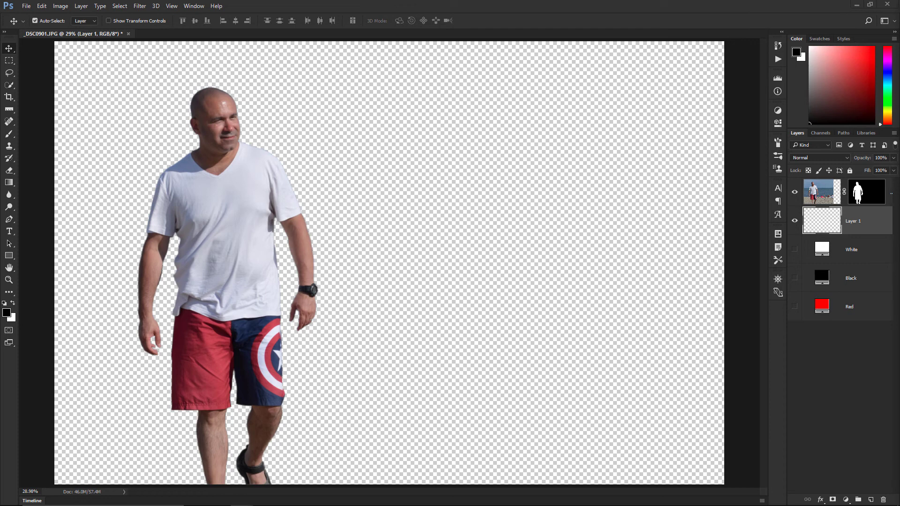
Place the pexels-photo sunset beach image behind the man and enlarge it to about 39% so it covers the canvas
left_click_drag(899, 172, 177, 217)
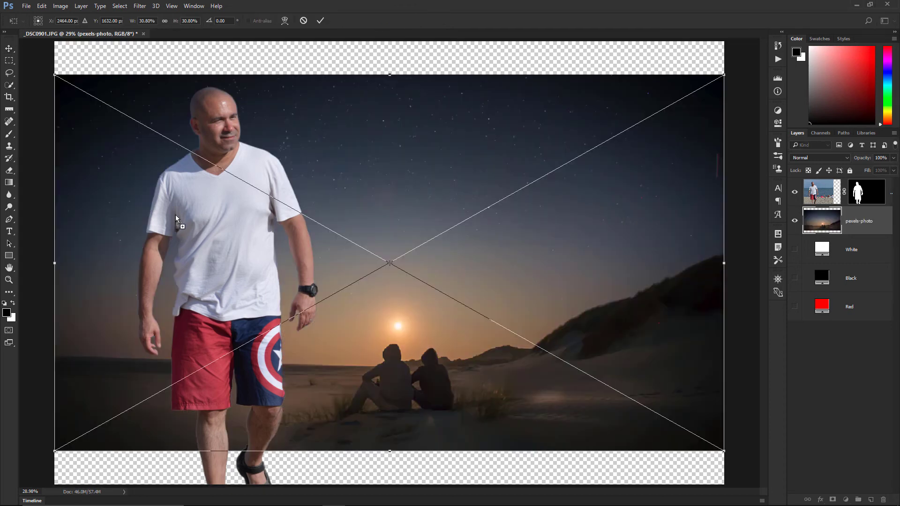
key("ctrl+minus")
key("ctrl+minus")
left_click_drag(197, 155, 135, 120)
left_click_drag(581, 371, 626, 395)
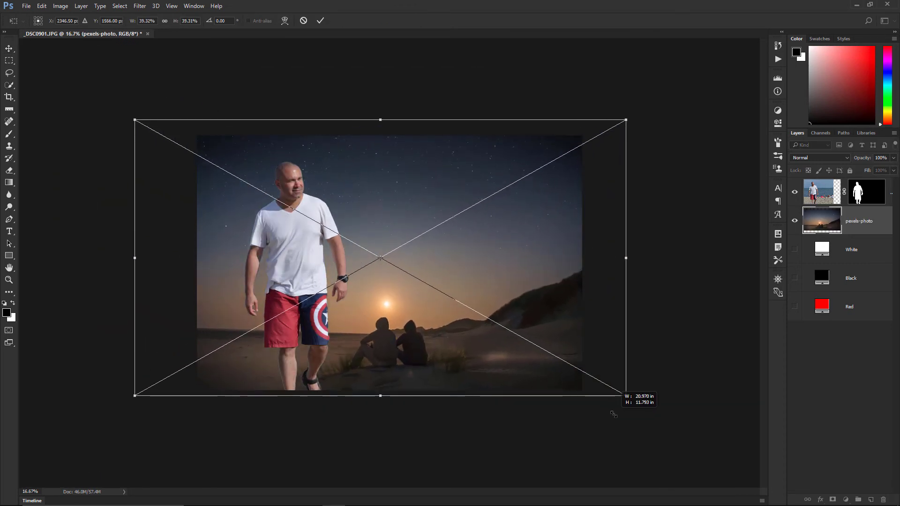
key("Return")
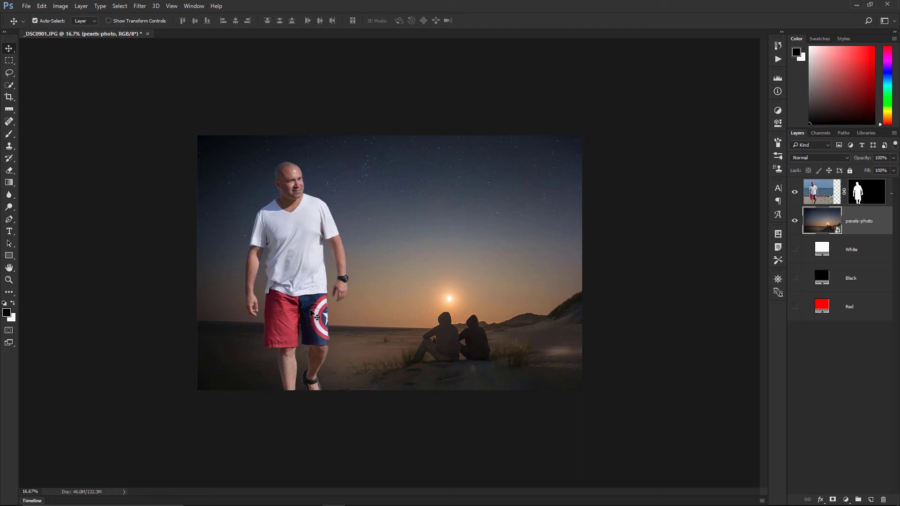
Check the man's legs against the new background, then open his layer mask in Select and Mask
key("ctrl+plus")
key("ctrl+plus")
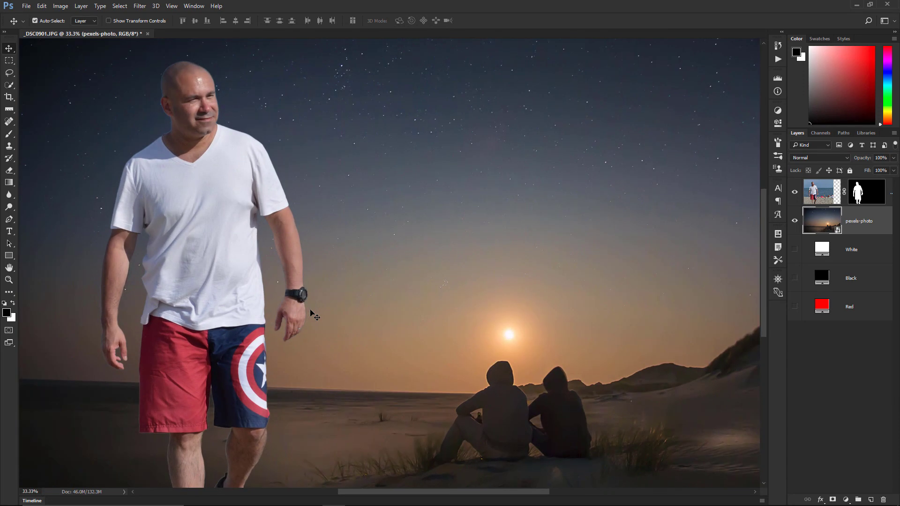
left_click_drag(347, 291, 449, 273)
left_click_drag(403, 347, 383, 294)
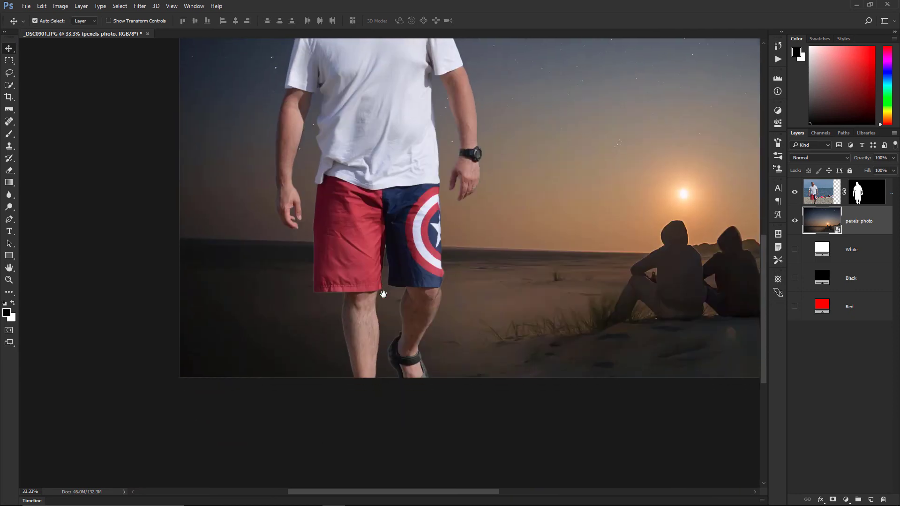
left_click(822, 191)
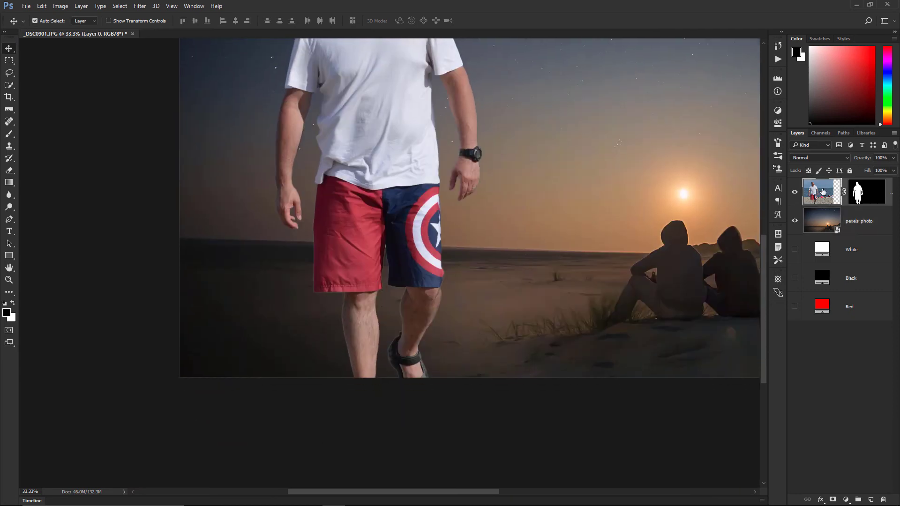
left_click(120, 6)
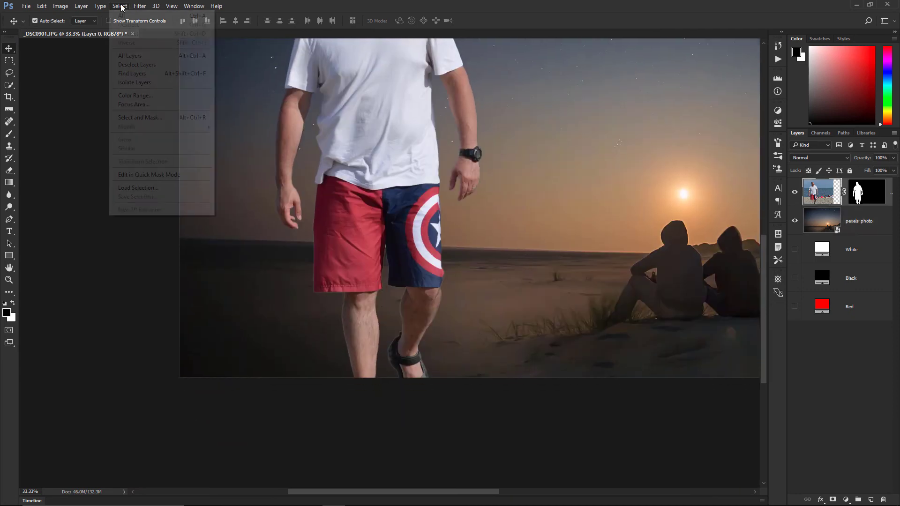
left_click(143, 120)
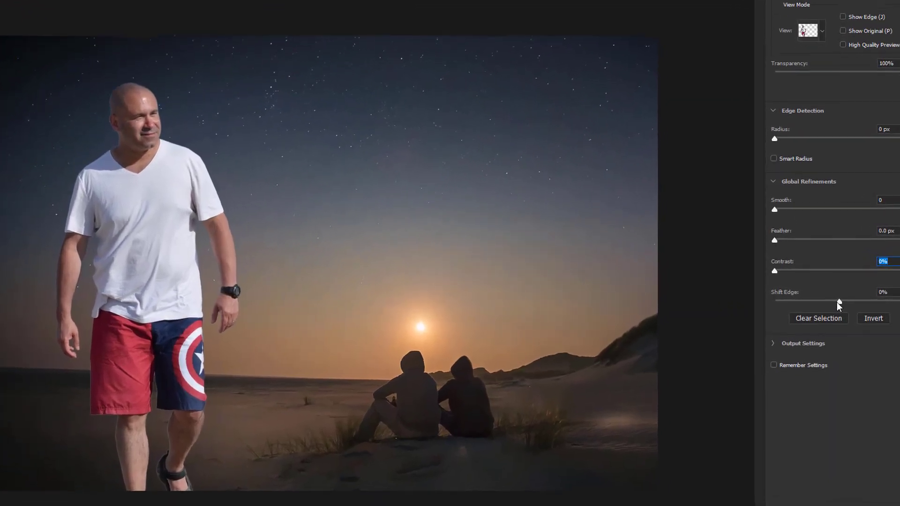
Try Shift Edge at -58% and +81%, then set it to -60% and apply the mask refinement
left_click_drag(829, 299, 795, 300)
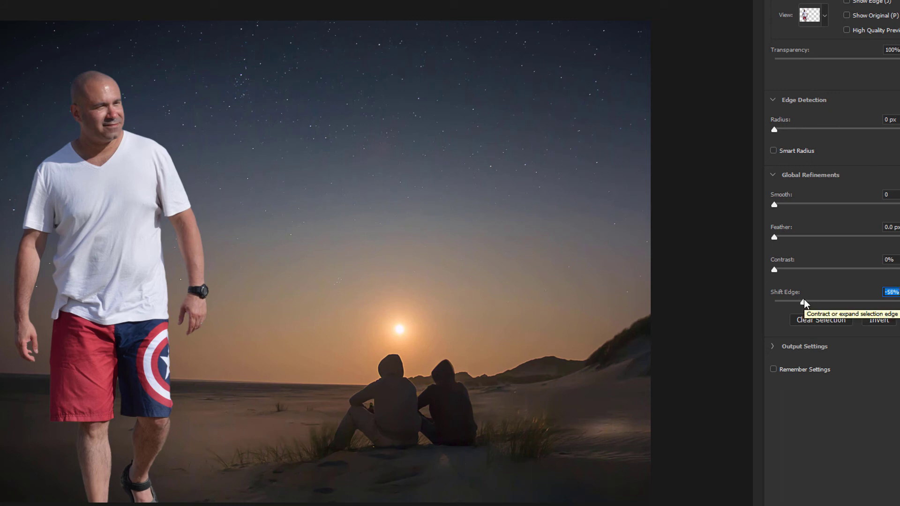
left_click_drag(803, 298, 897, 302)
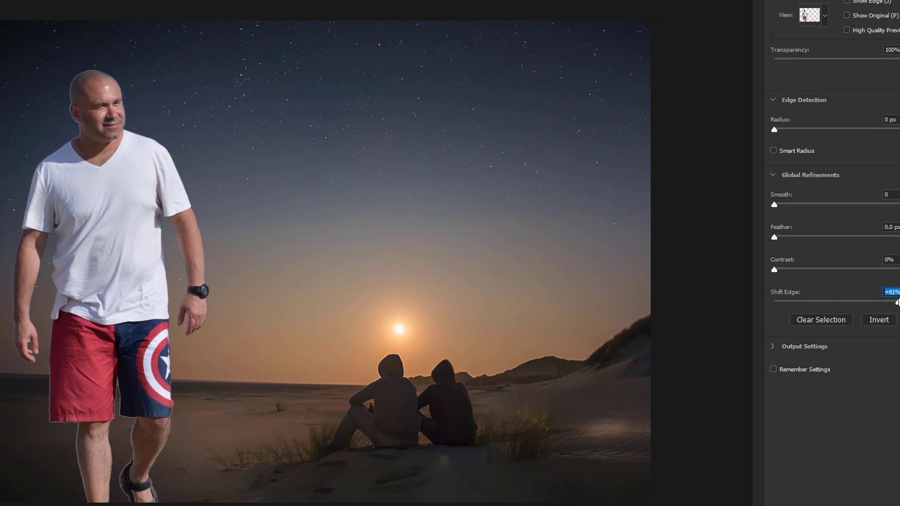
left_click_drag(898, 302, 833, 298)
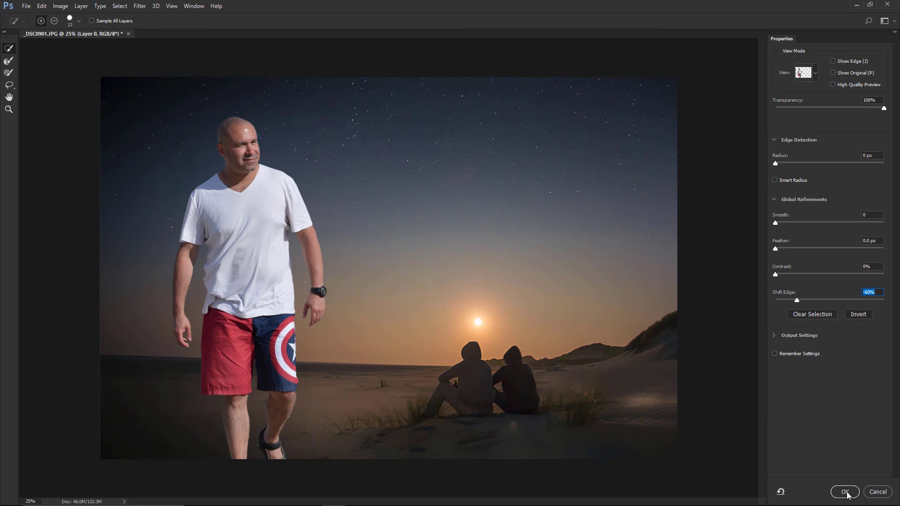
left_click(845, 493)
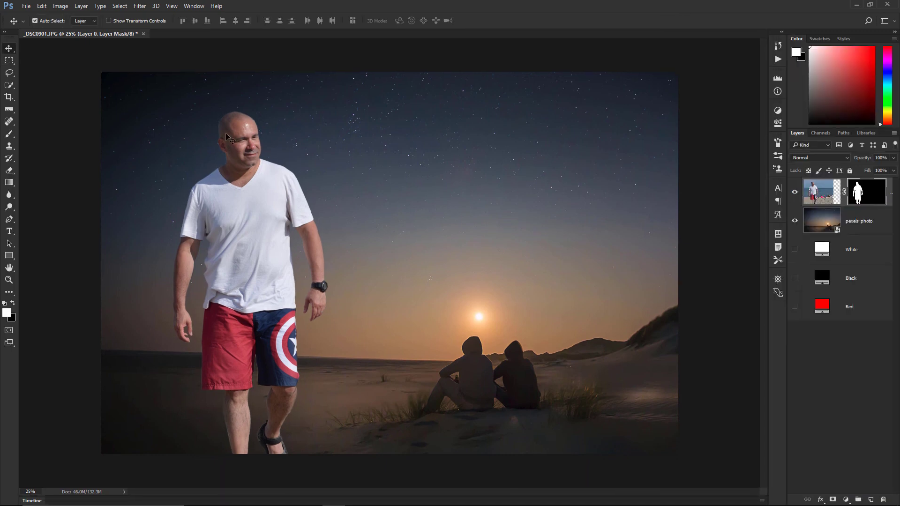